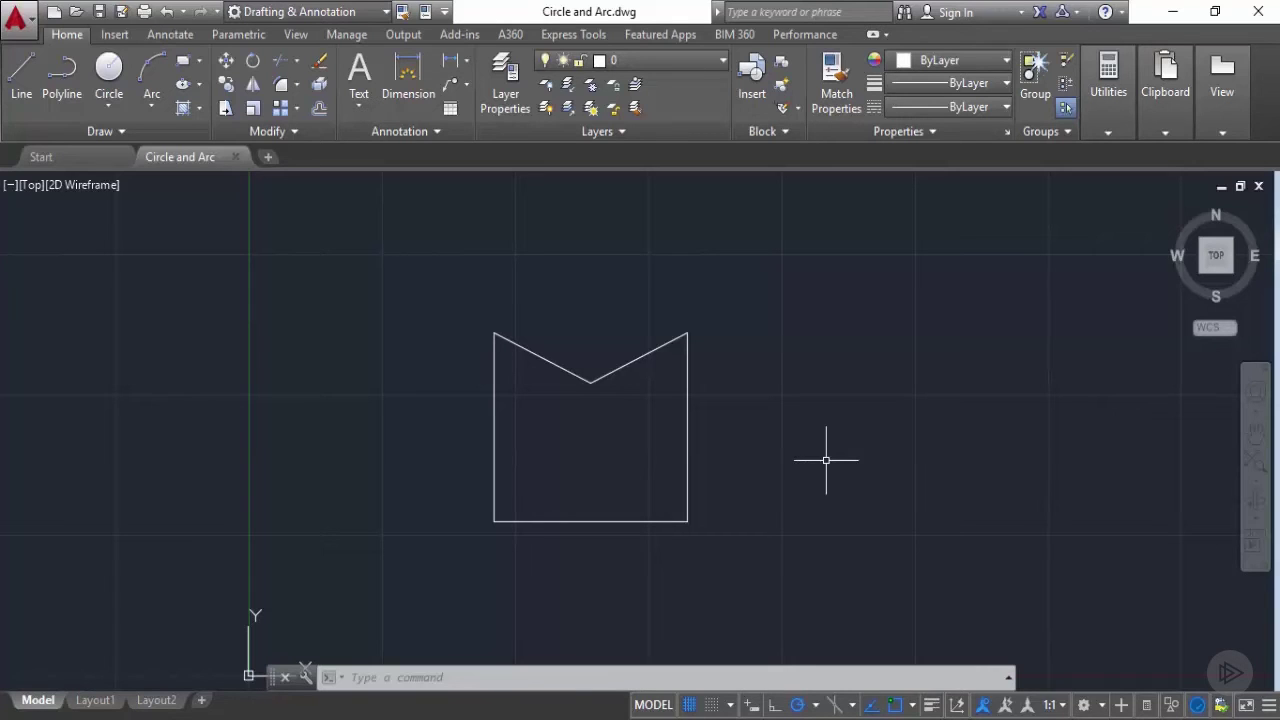
Step: Start the Circle command using the Center, Radius method
{"action": "left_click", "coordinate": [113, 104]}
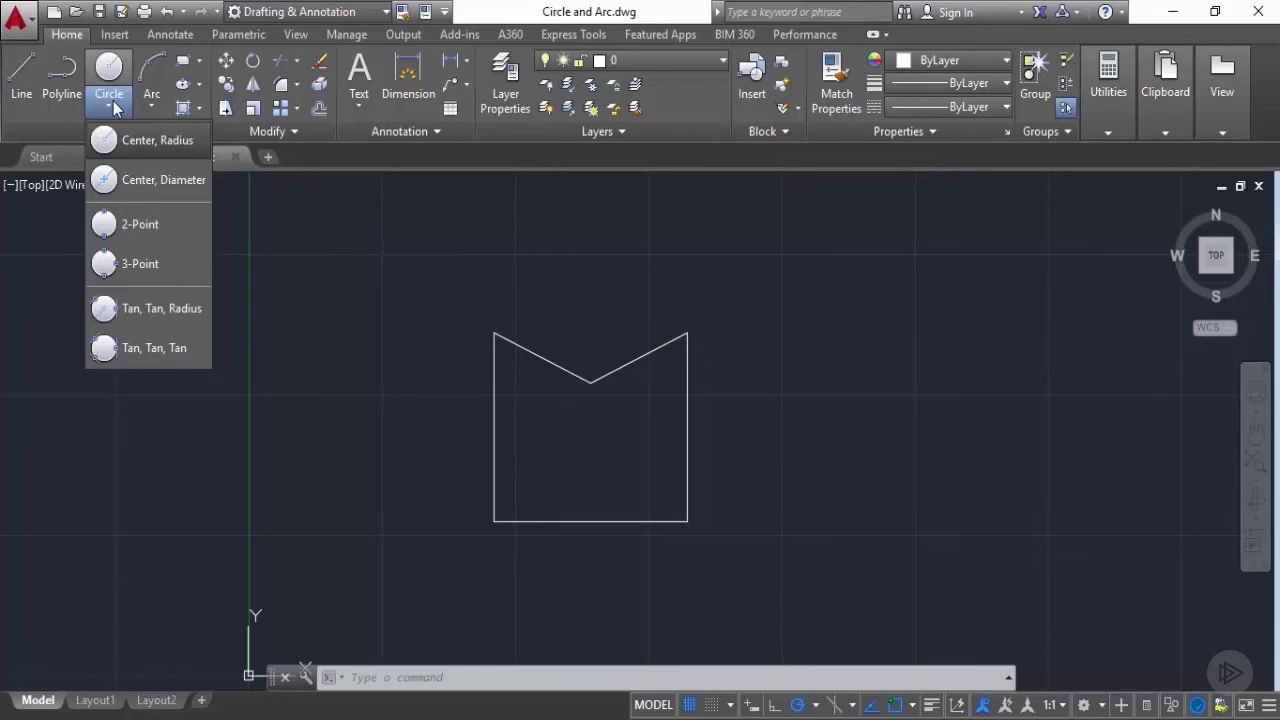
{"action": "left_click", "coordinate": [183, 138]}
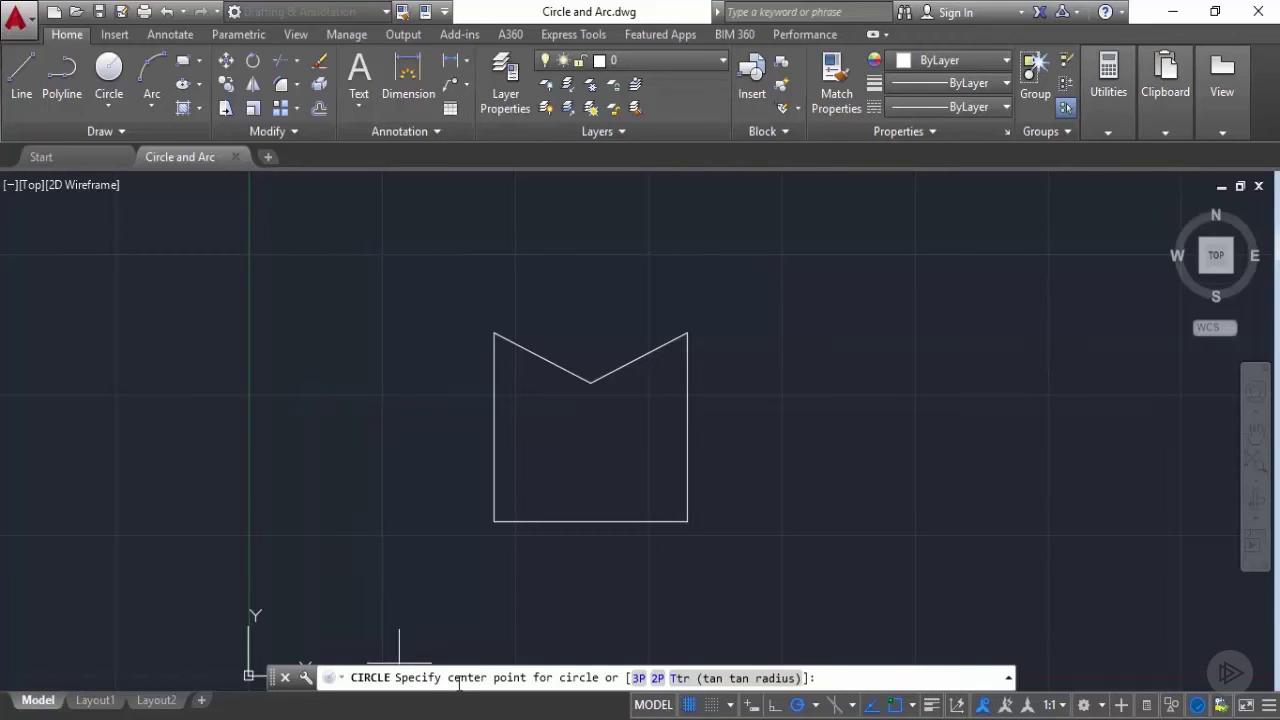
Step: Draw a circle of radius 5 centred to the left of the M outline
{"action": "left_click", "coordinate": [285, 434]}
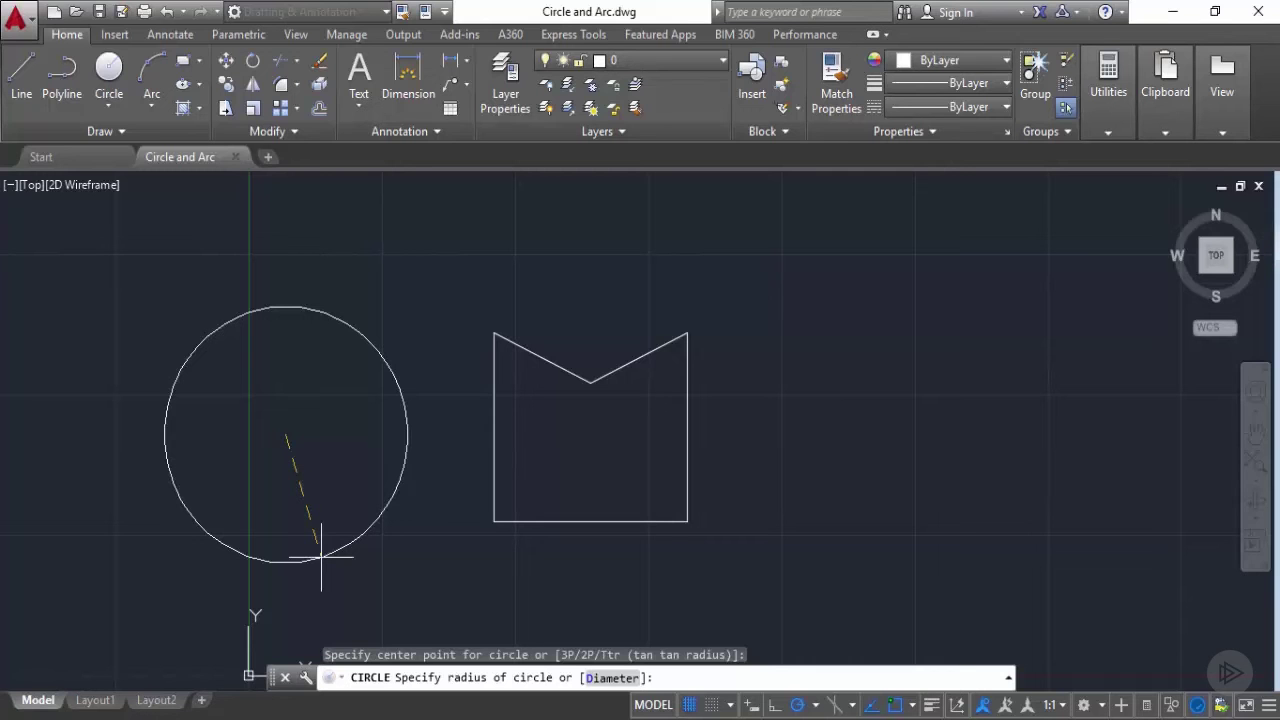
{"action": "type", "text": "5"}
{"action": "key", "text": "Return"}
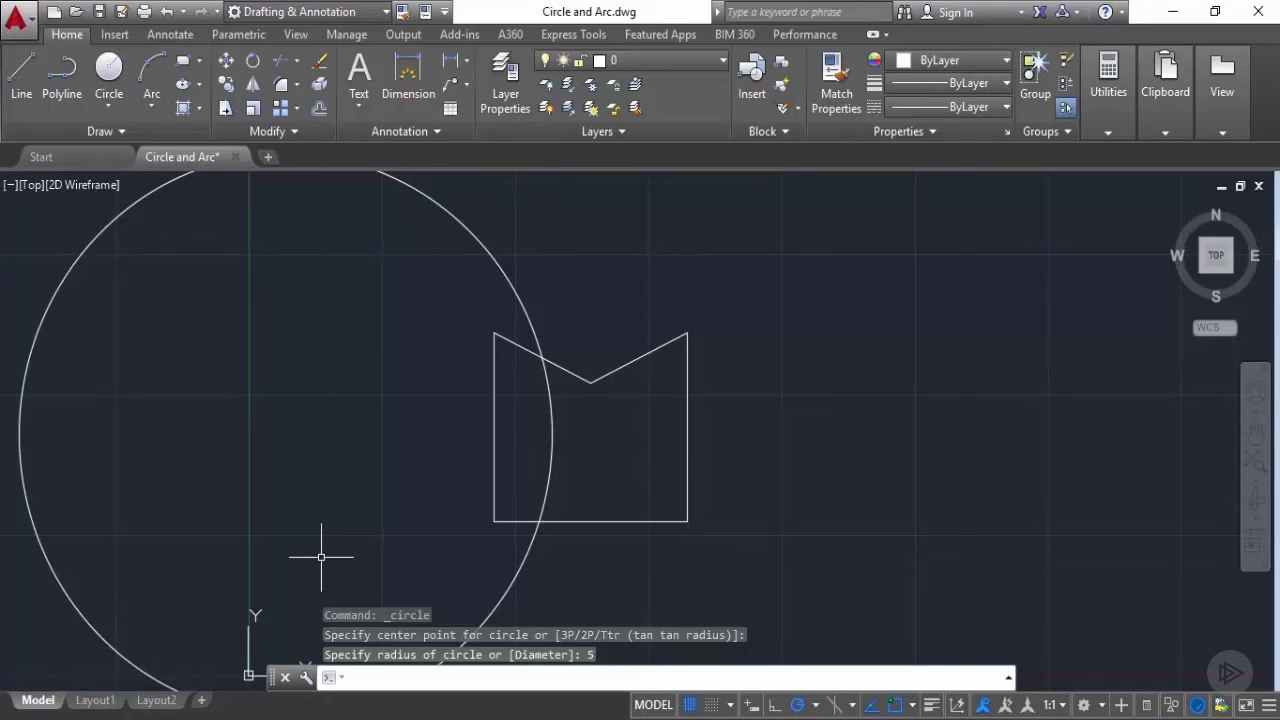
{"action": "left_click", "coordinate": [108, 104]}
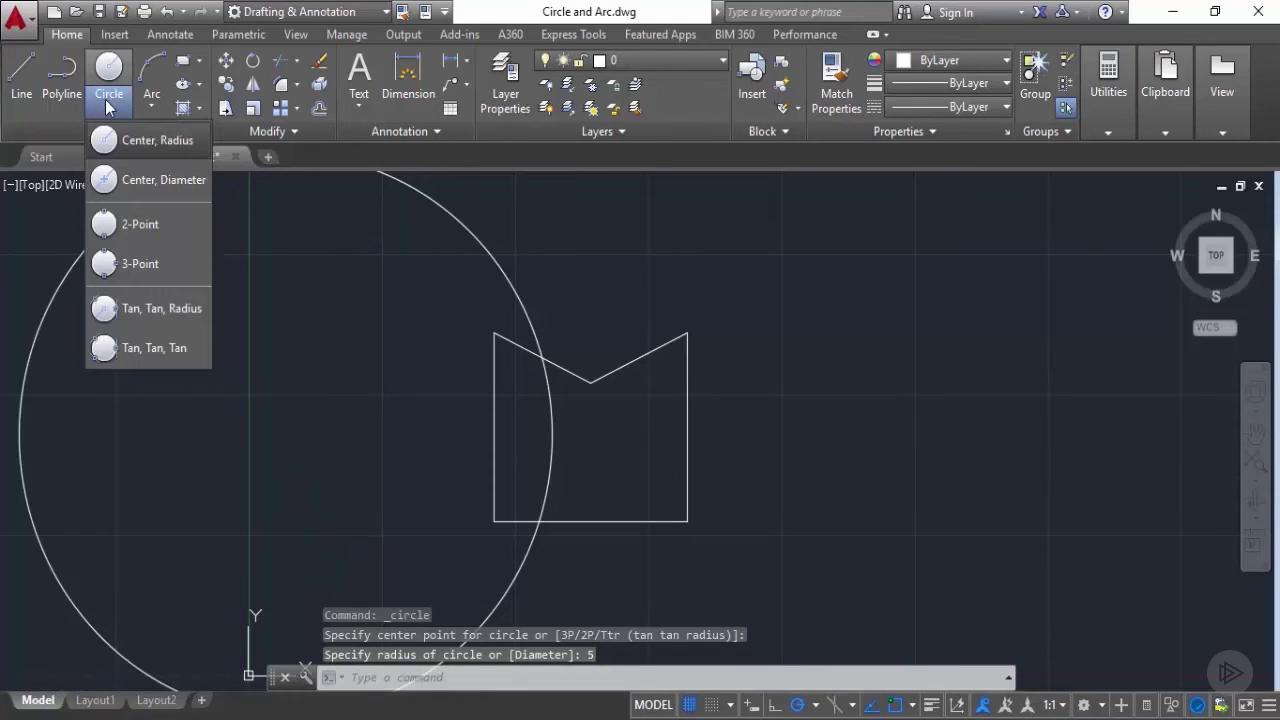
Step: Draw a diameter-5 circle centred to the right of the M outline
{"action": "left_click", "coordinate": [167, 182]}
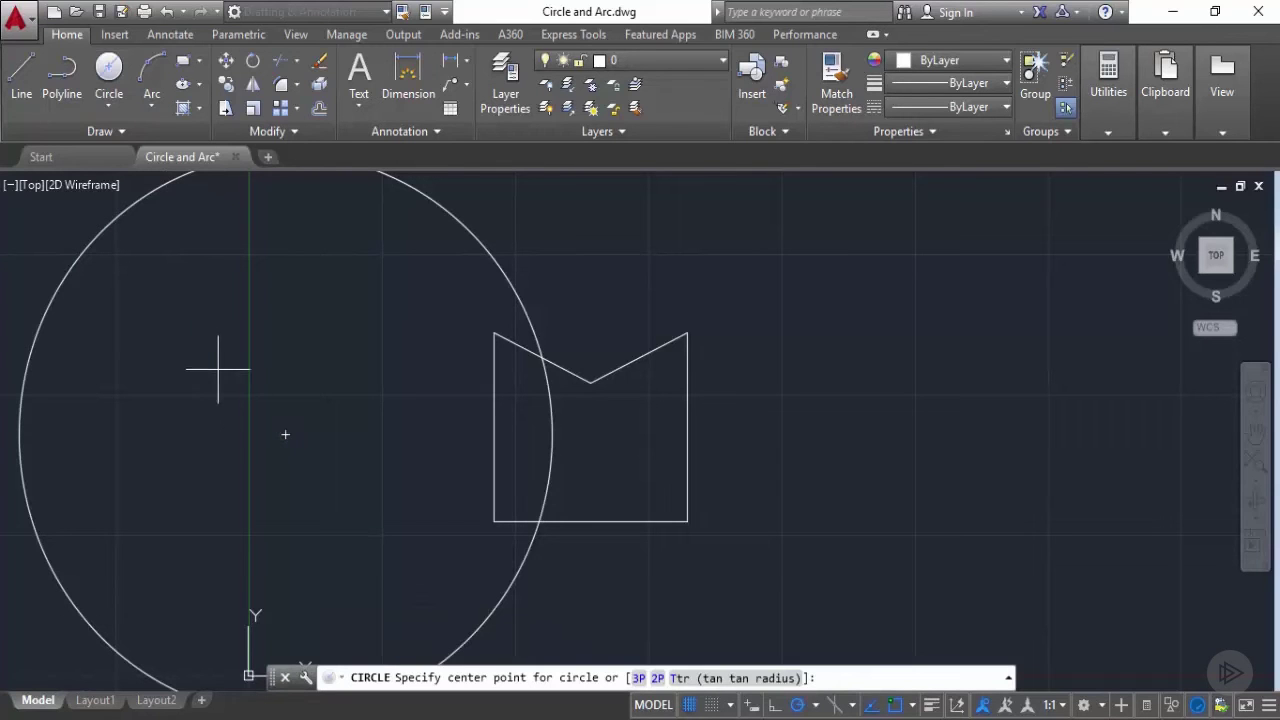
{"action": "left_click", "coordinate": [927, 434]}
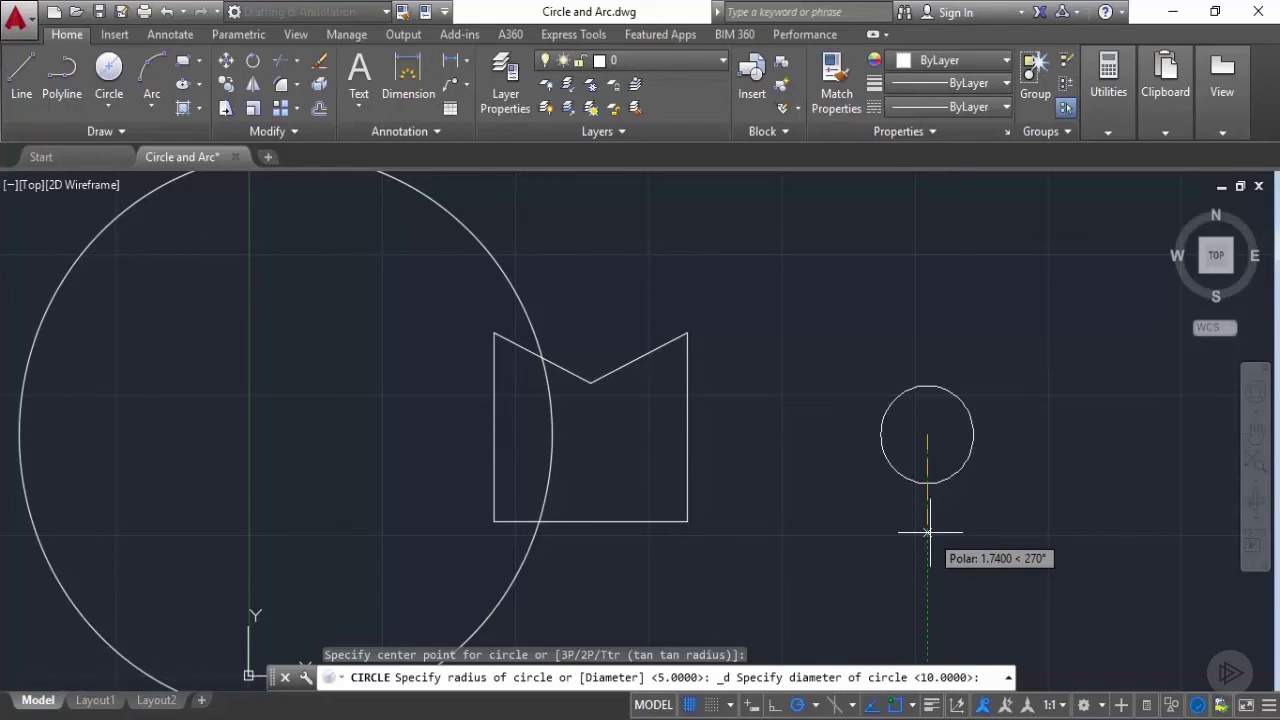
{"action": "type", "text": "5"}
{"action": "key", "text": "Return"}
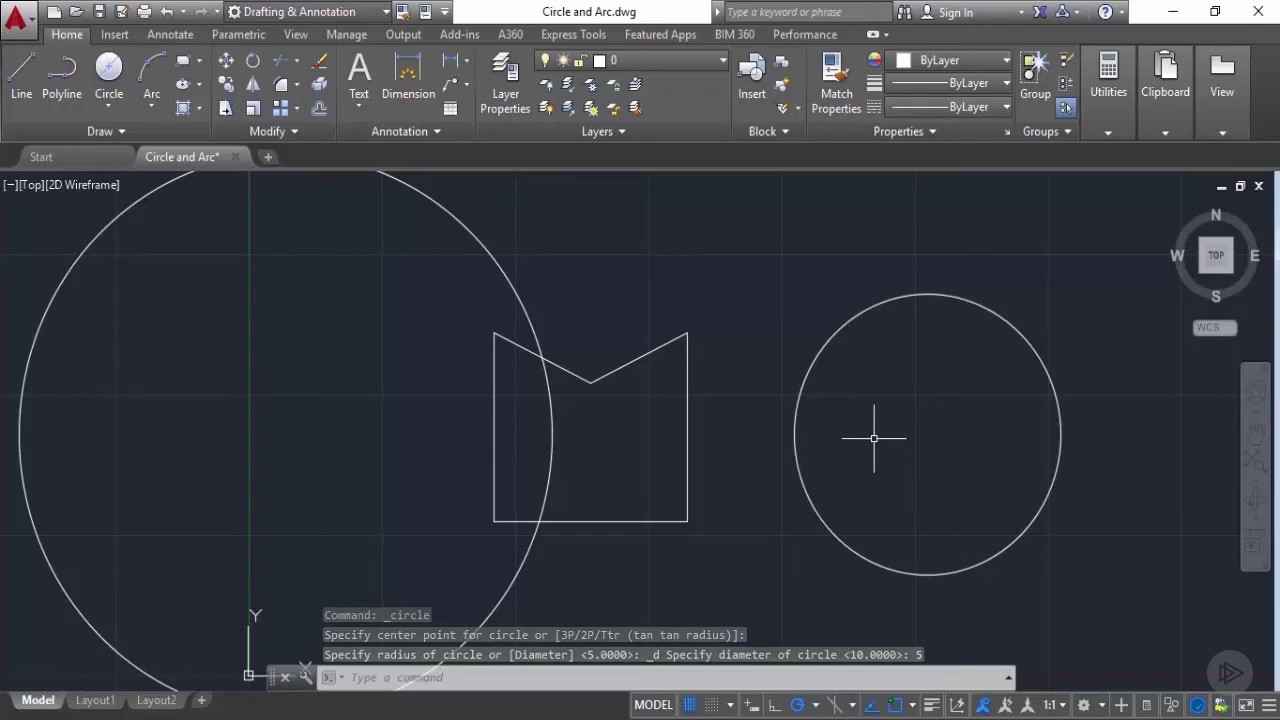
Step: Erase both circles, leaving only the M outline
{"action": "left_click", "coordinate": [795, 440]}
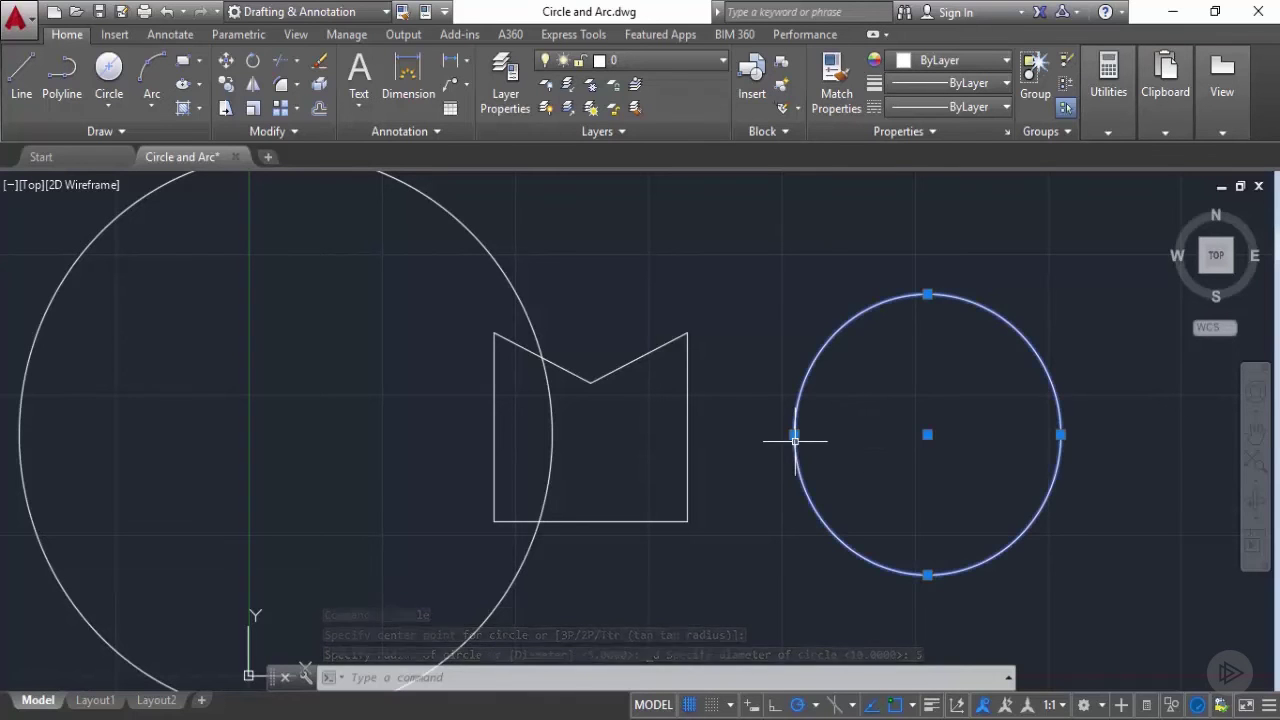
{"action": "left_click", "coordinate": [553, 367]}
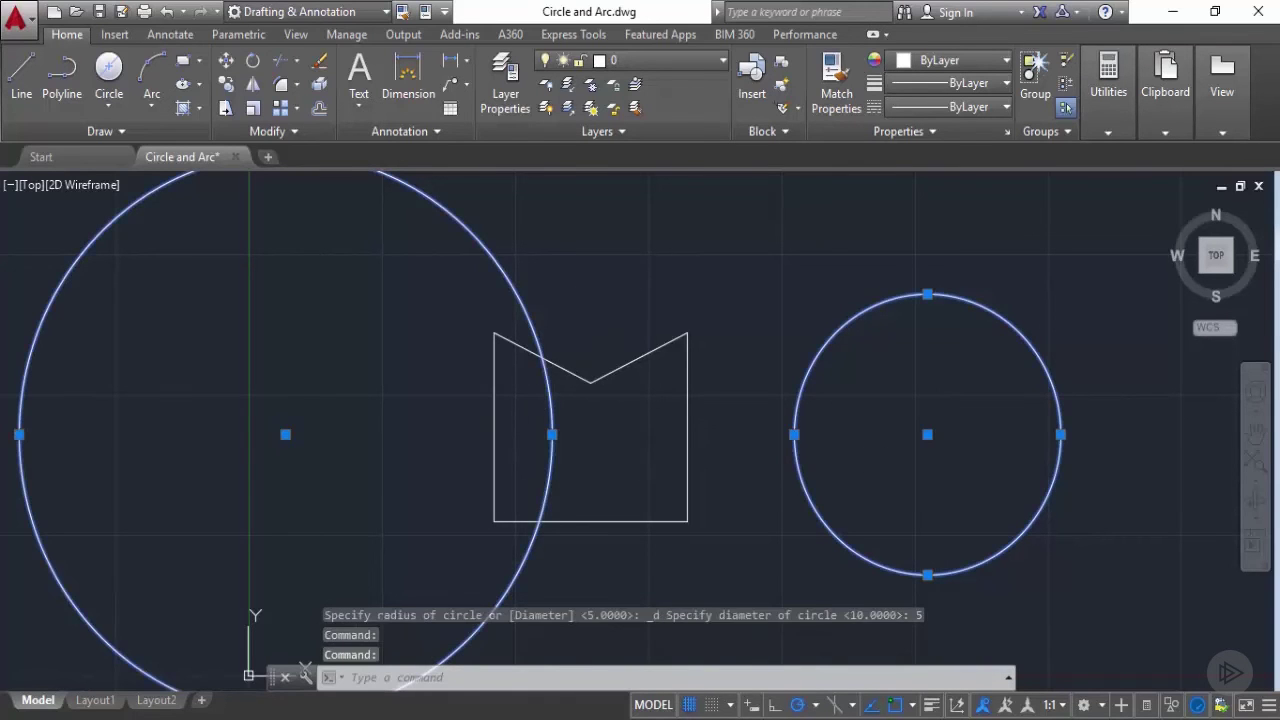
{"action": "right_click", "coordinate": [605, 268]}
{"action": "left_click", "coordinate": [650, 385]}
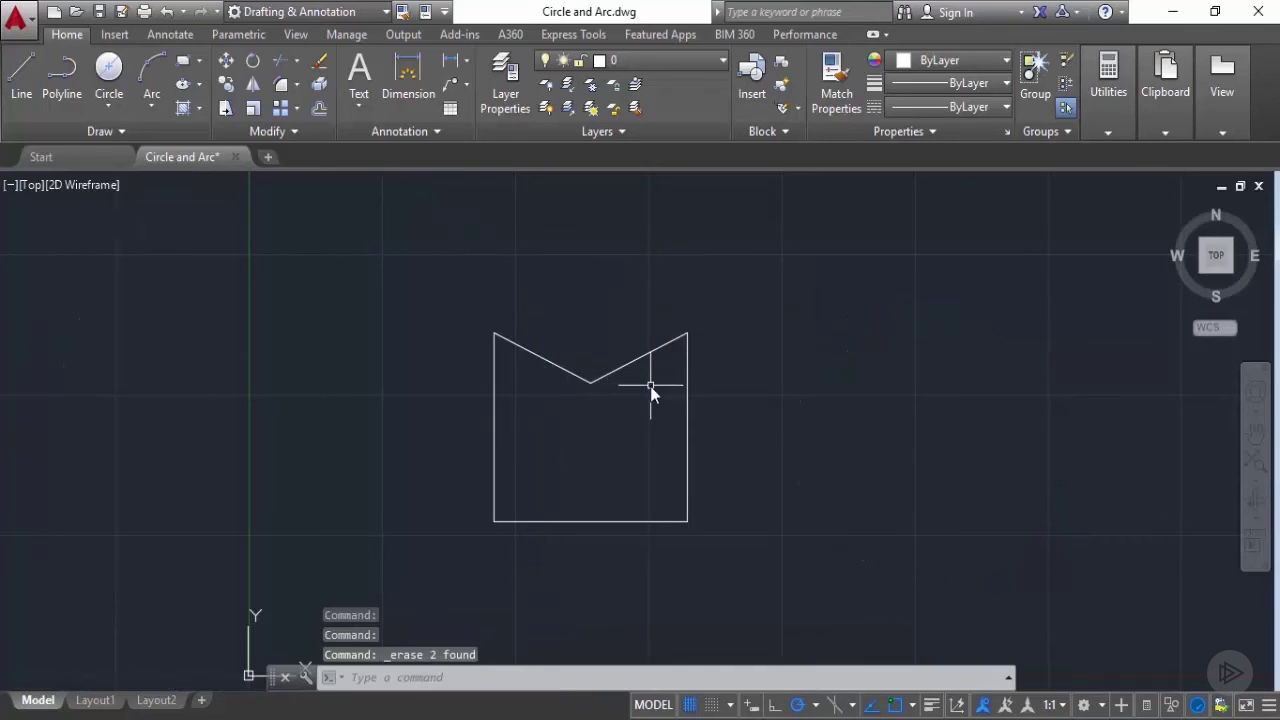
Step: Draw a 2-point circle whose diameter runs from the outline's bottom-left to bottom-right corner
{"action": "left_click", "coordinate": [115, 103]}
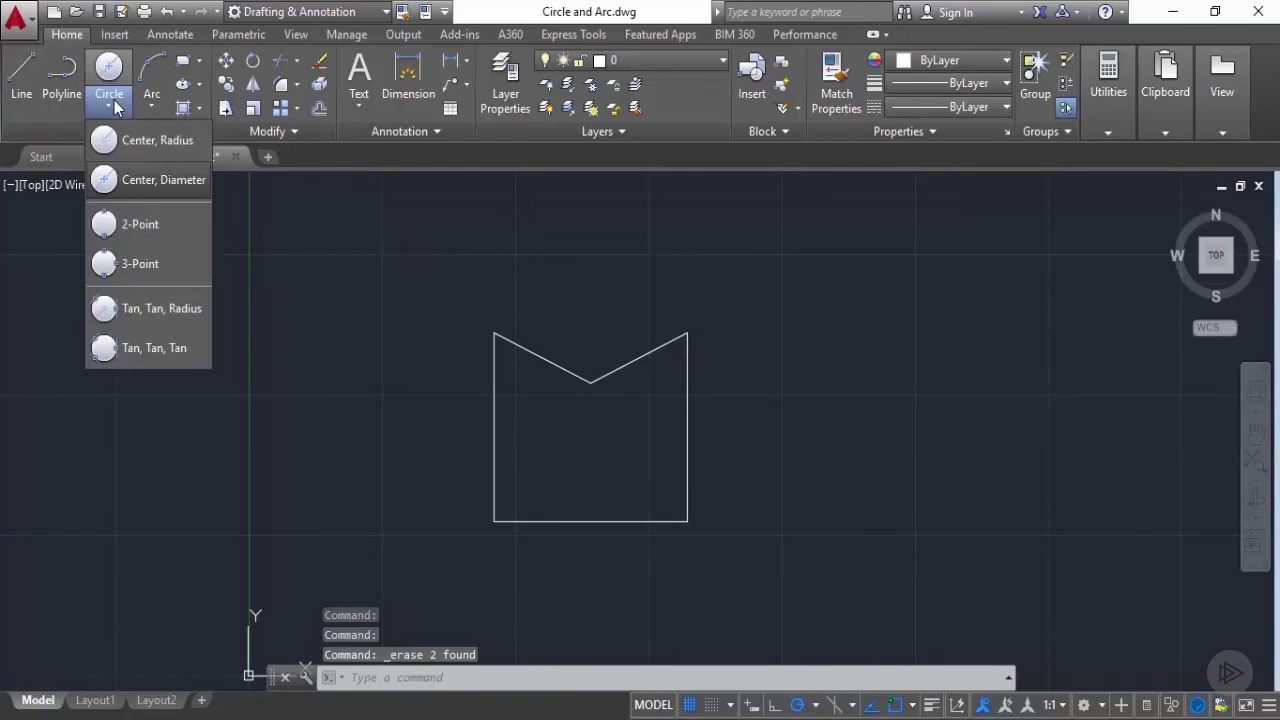
{"action": "left_click", "coordinate": [163, 222]}
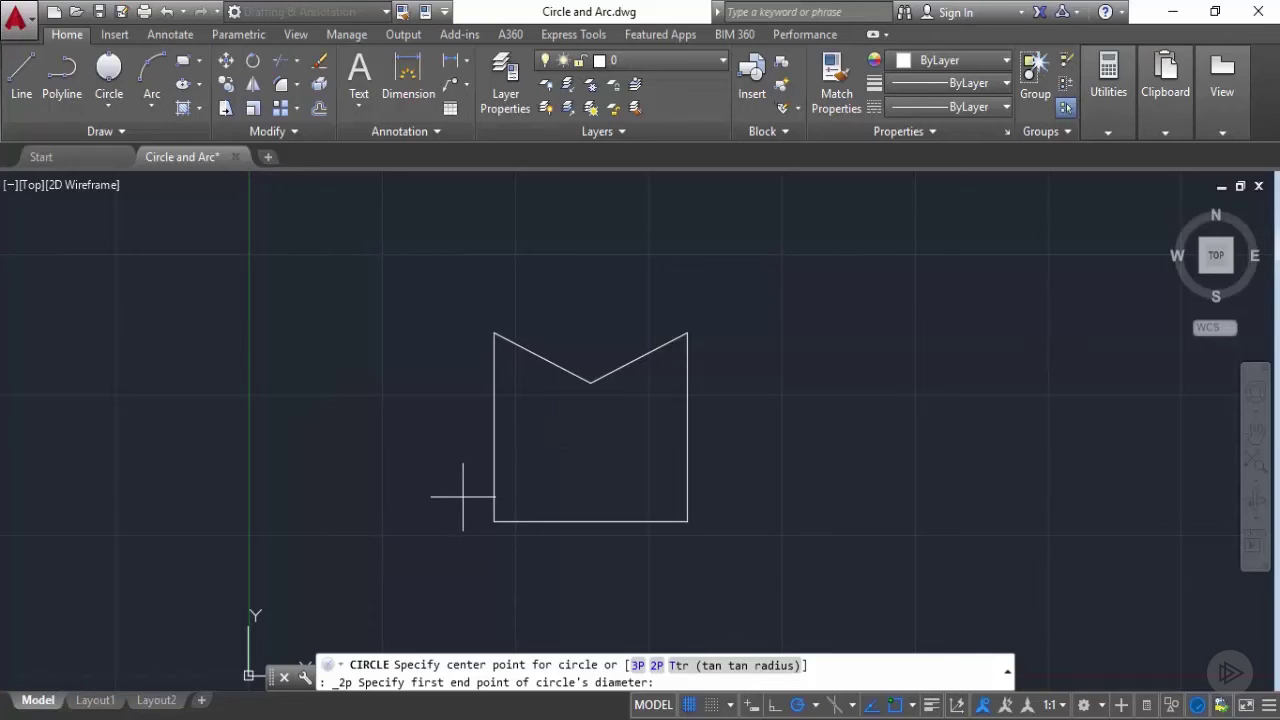
{"action": "left_click", "coordinate": [493, 520]}
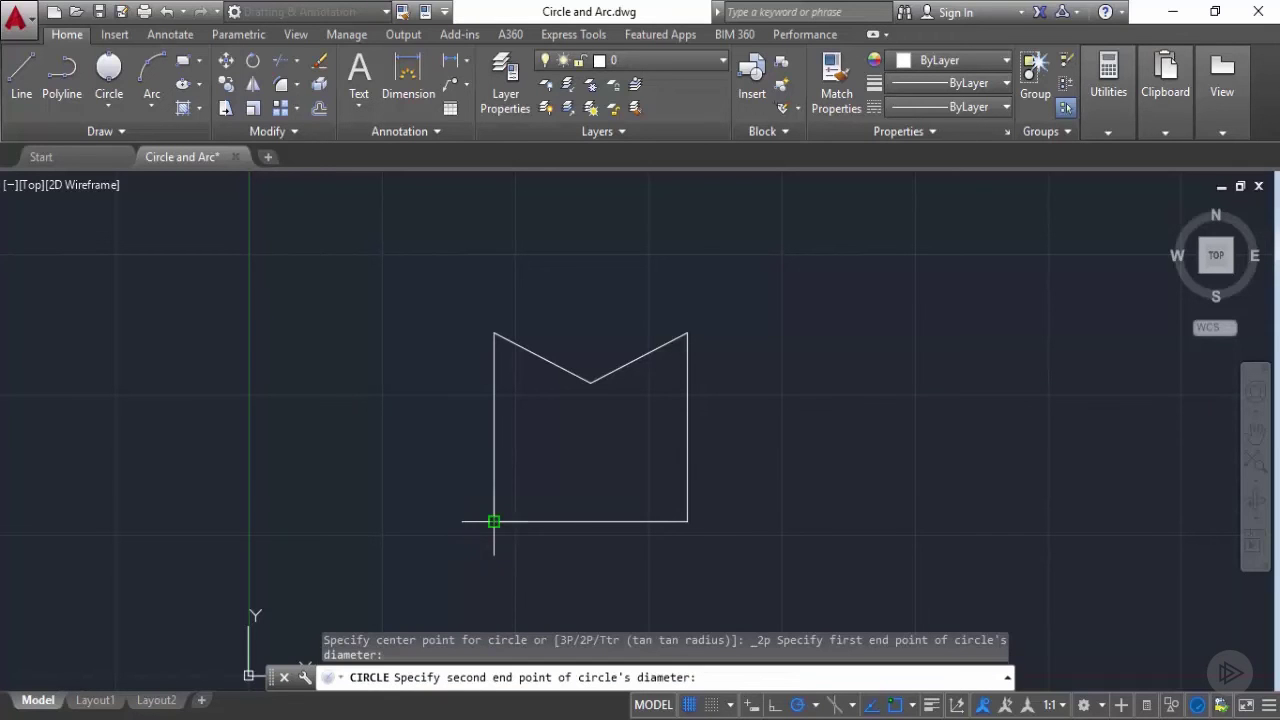
{"action": "left_click", "coordinate": [686, 520]}
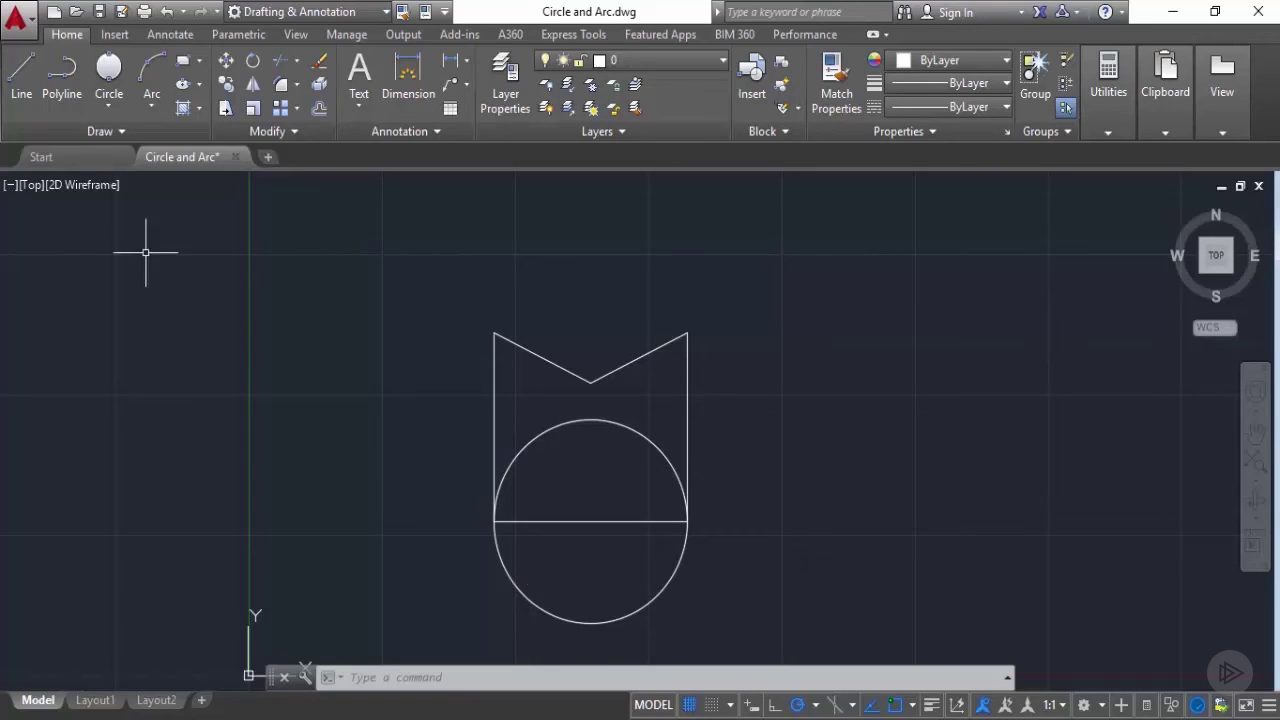
Step: Draw a 3-point circle through the top-left corner, the V vertex and the top-right corner
{"action": "left_click", "coordinate": [107, 105]}
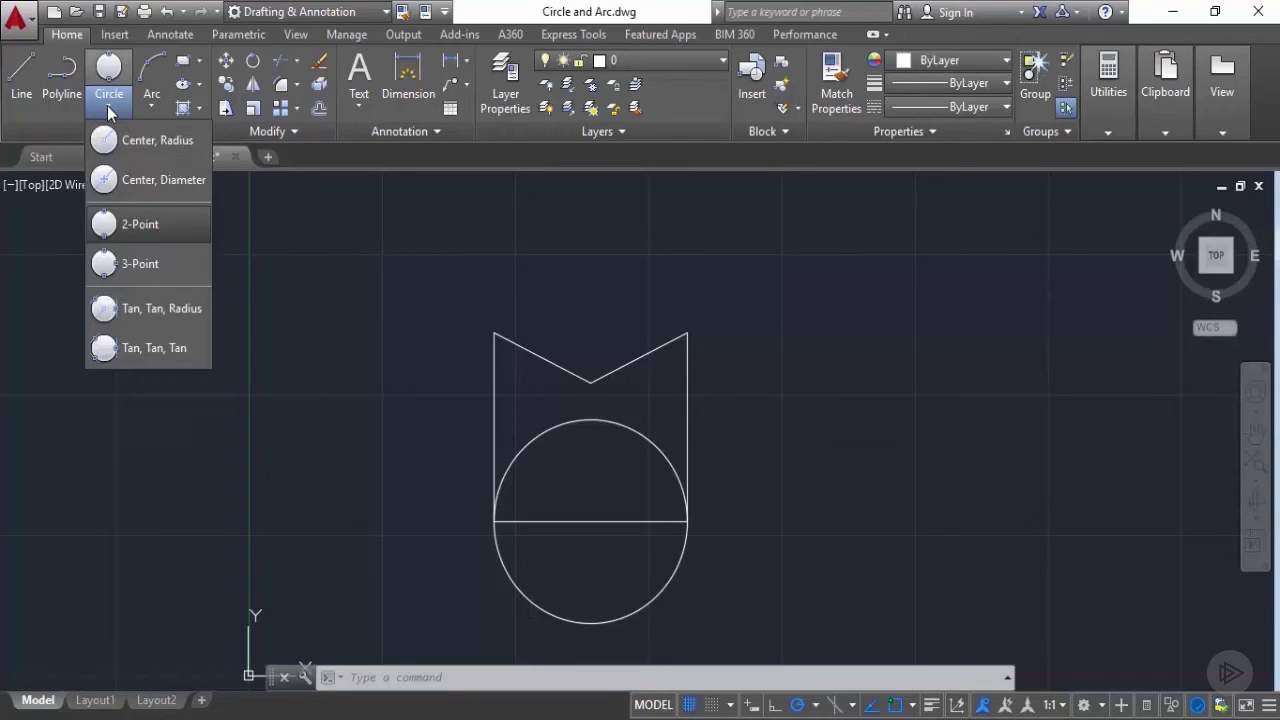
{"action": "left_click", "coordinate": [143, 274]}
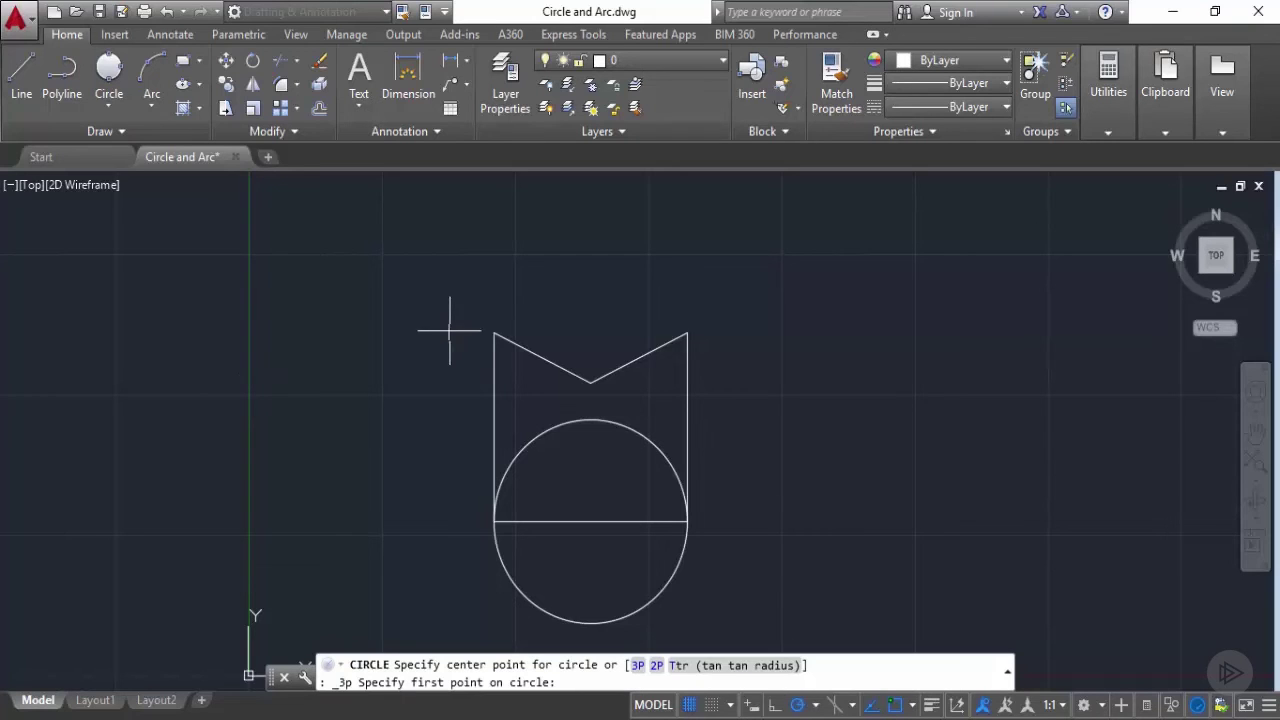
{"action": "left_click", "coordinate": [494, 334]}
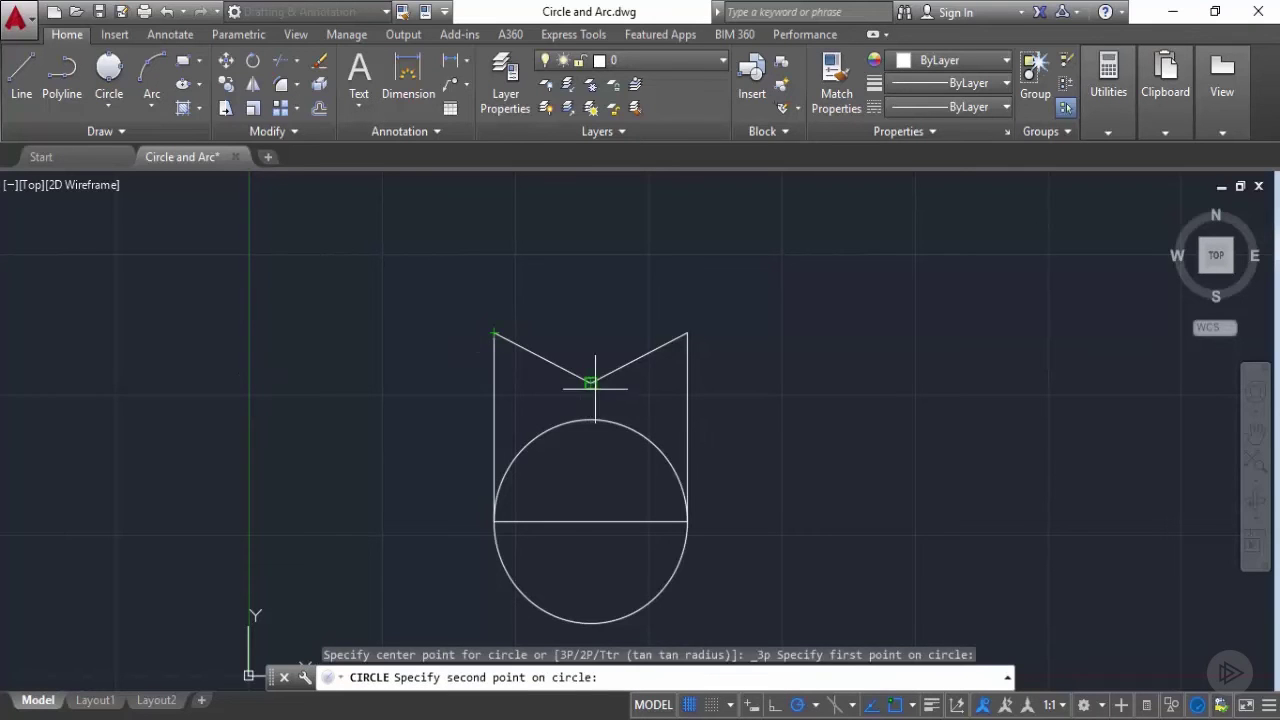
{"action": "left_click", "coordinate": [590, 382]}
{"action": "left_click", "coordinate": [687, 331]}
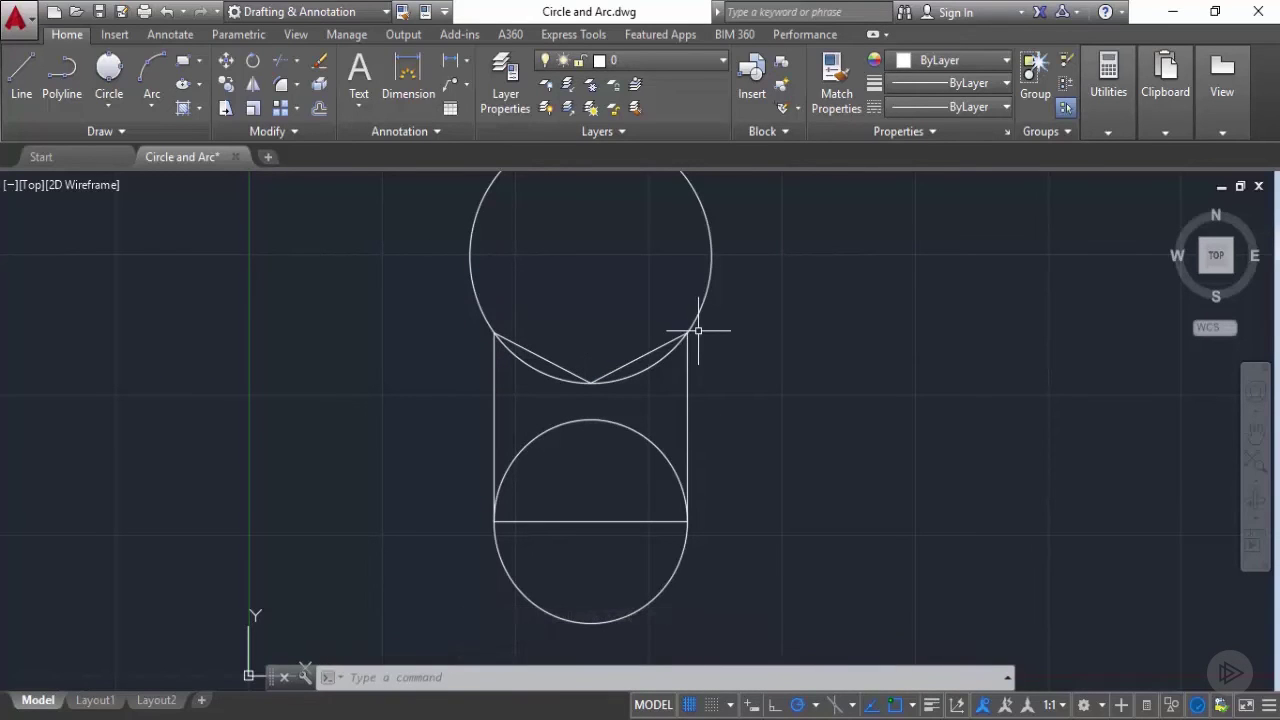
Step: Erase the 2-point and 3-point circles together
{"action": "left_click", "coordinate": [524, 366]}
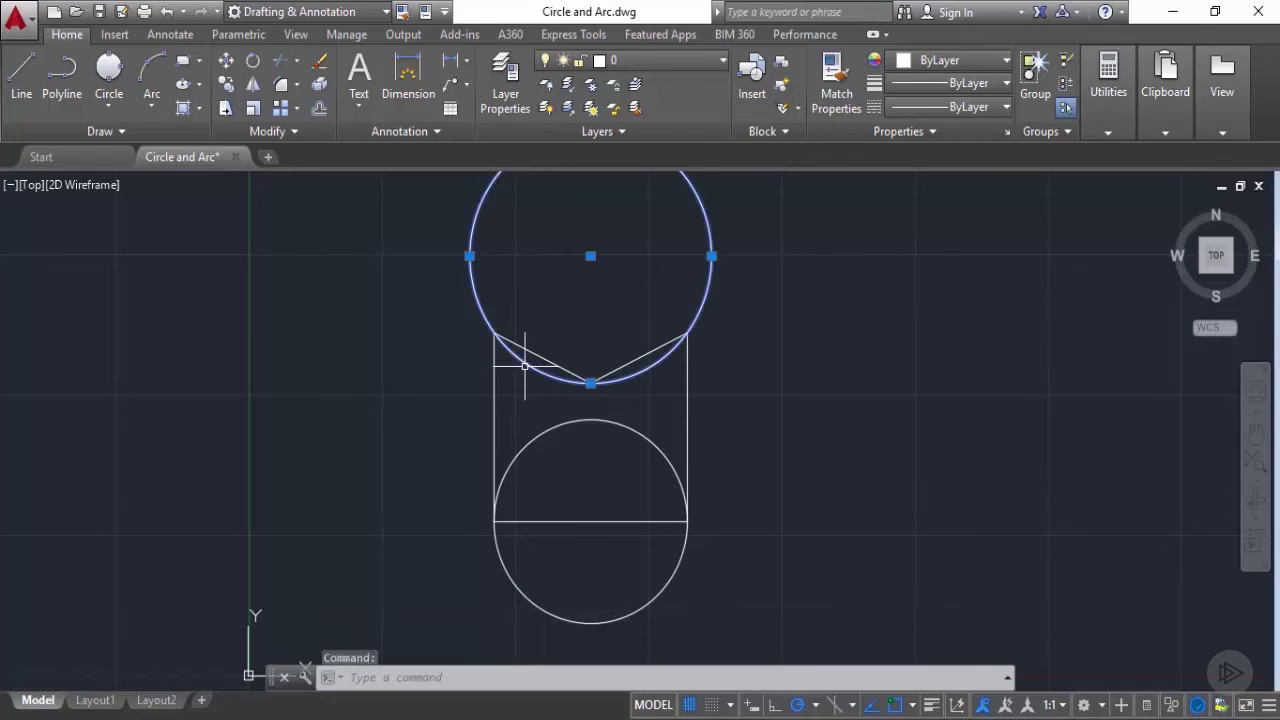
{"action": "left_click", "coordinate": [532, 432]}
{"action": "right_click", "coordinate": [536, 284]}
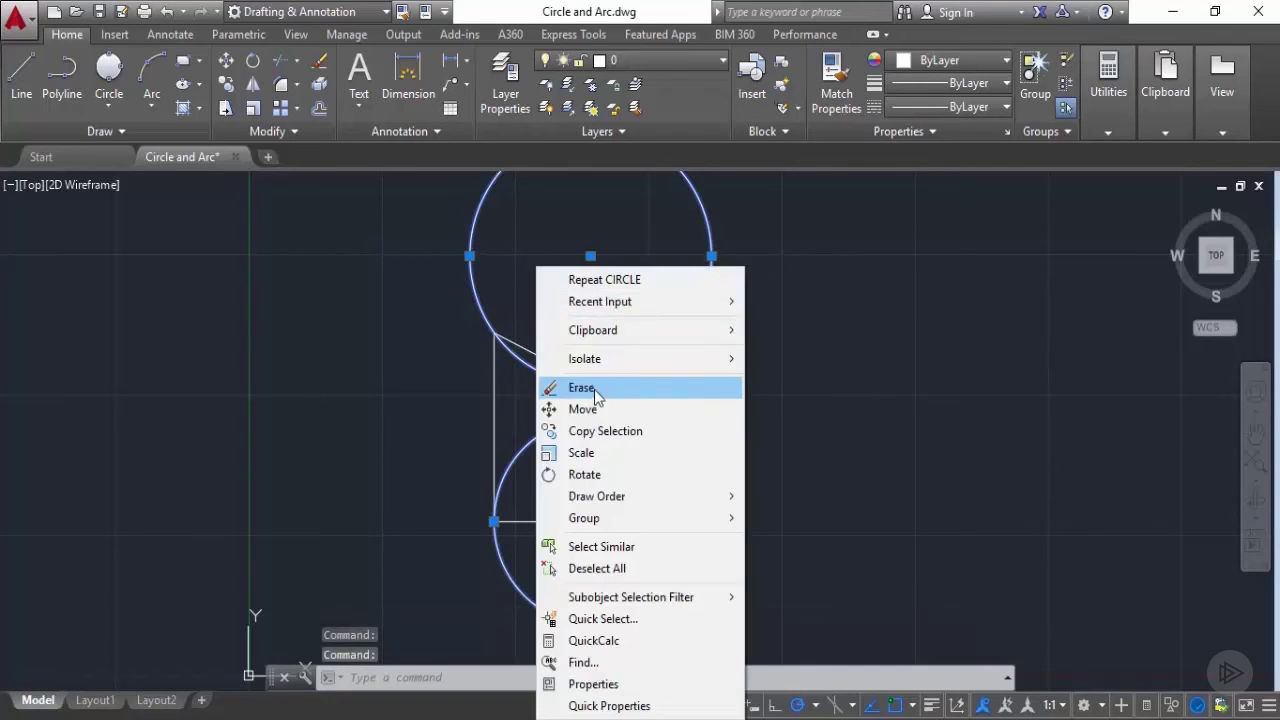
{"action": "left_click", "coordinate": [590, 383]}
{"action": "left_click", "coordinate": [106, 105]}
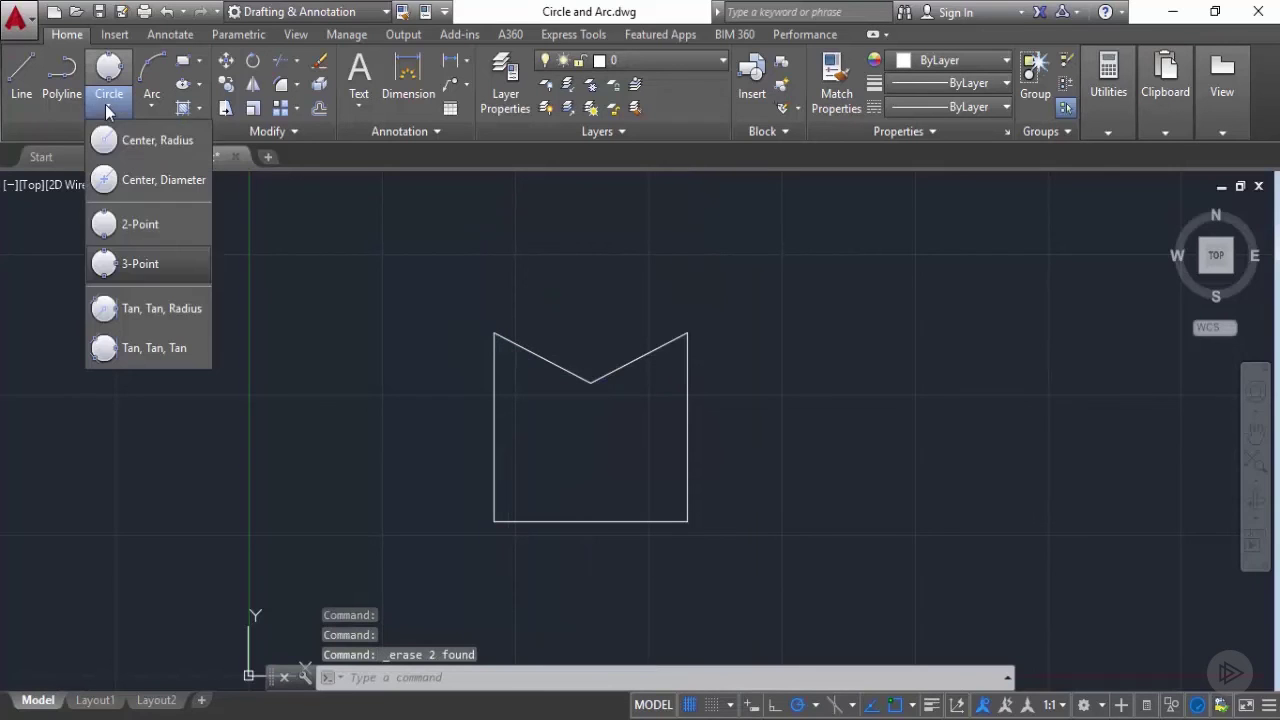
Step: Draw a radius-2 circle tangent to the outline's left and bottom edges
{"action": "left_click", "coordinate": [187, 314]}
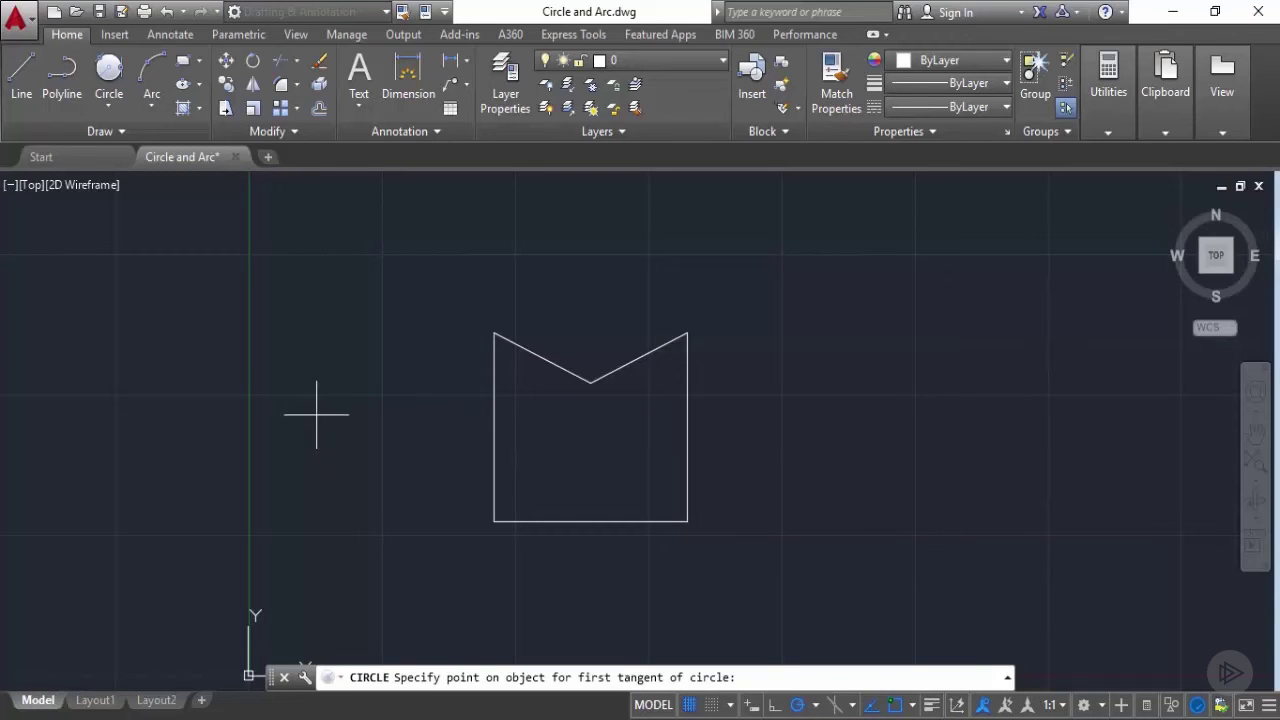
{"action": "left_click", "coordinate": [495, 460]}
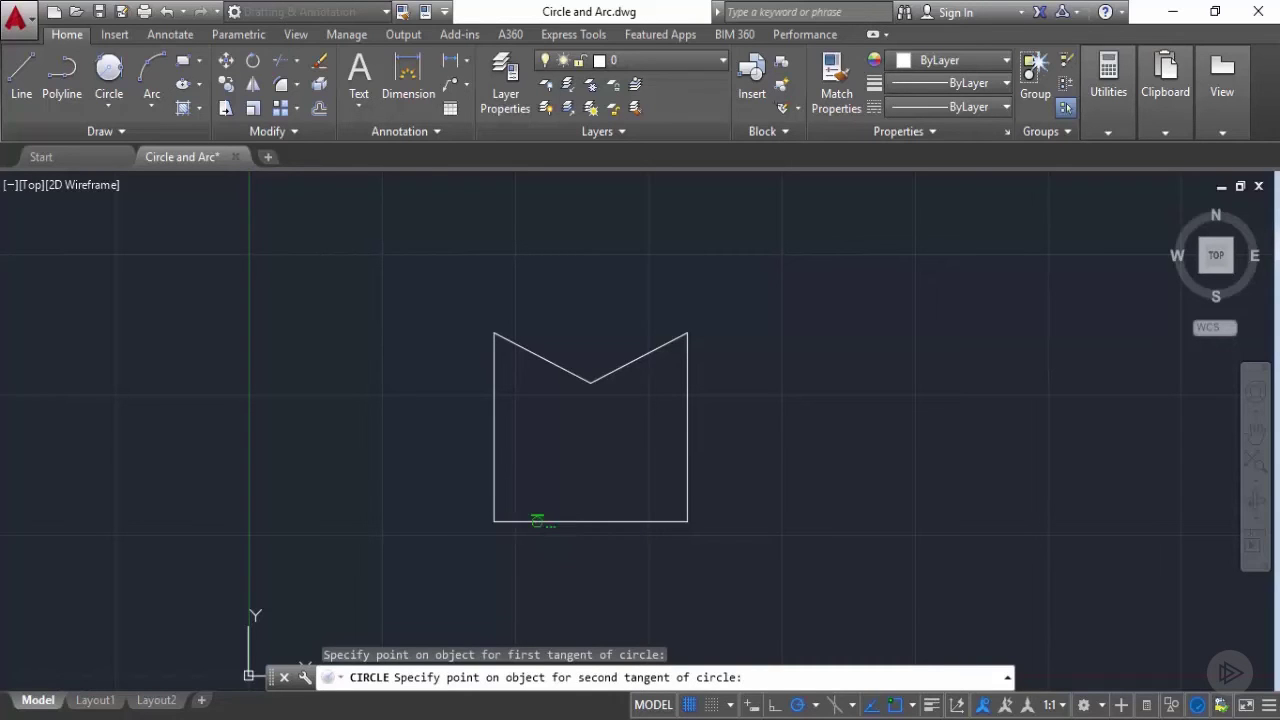
{"action": "left_click", "coordinate": [537, 520]}
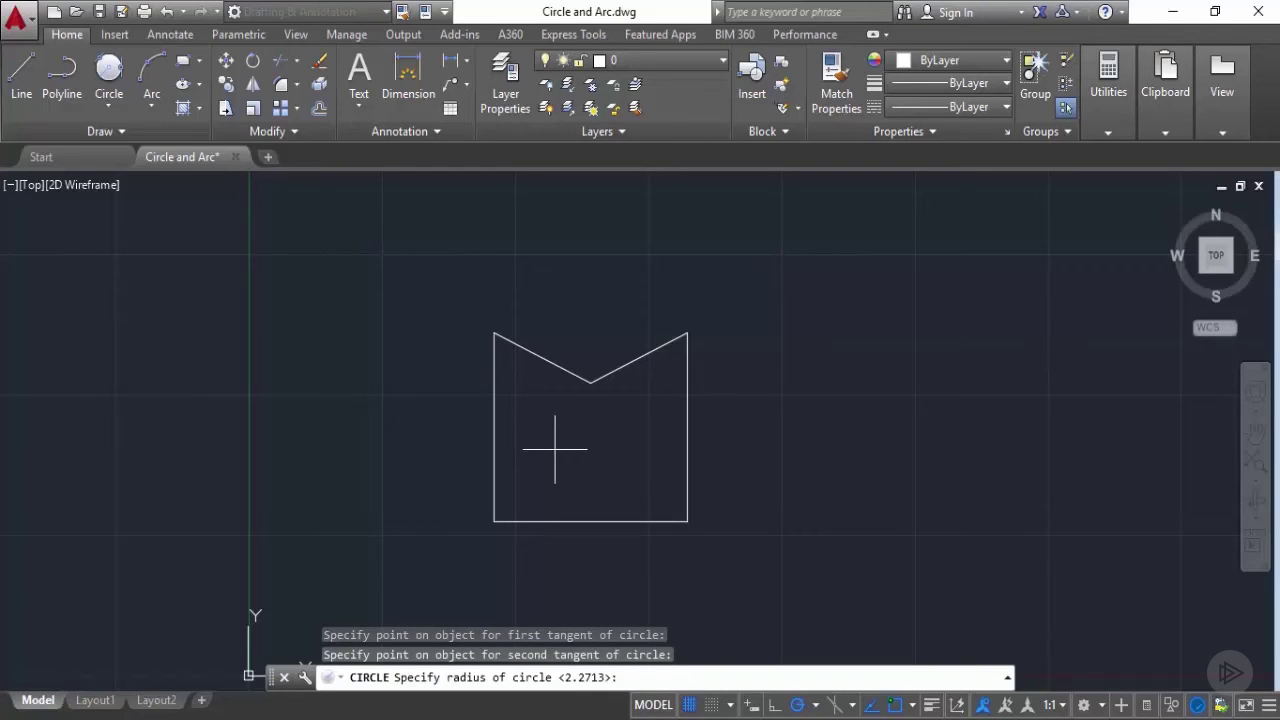
{"action": "type", "text": "2"}
{"action": "key", "text": "Return"}
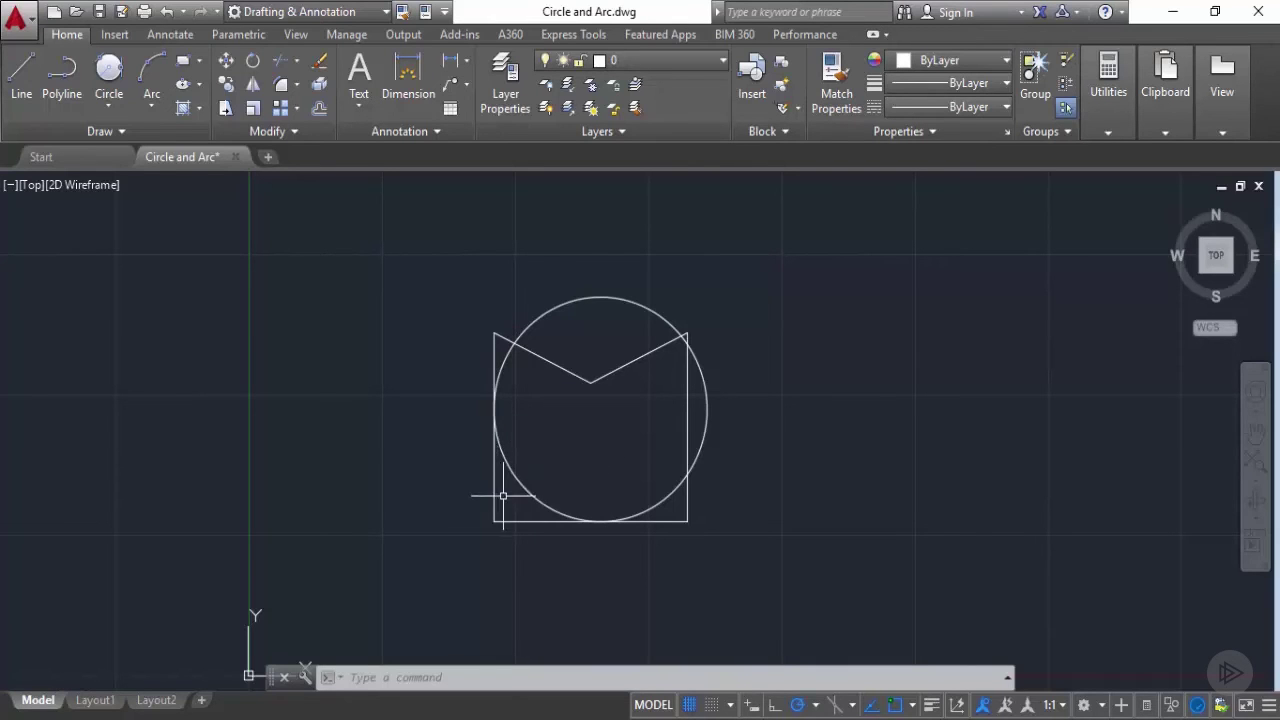
{"action": "scroll", "coordinate": [506, 496], "scroll_direction": "up", "scroll_amount": 2}
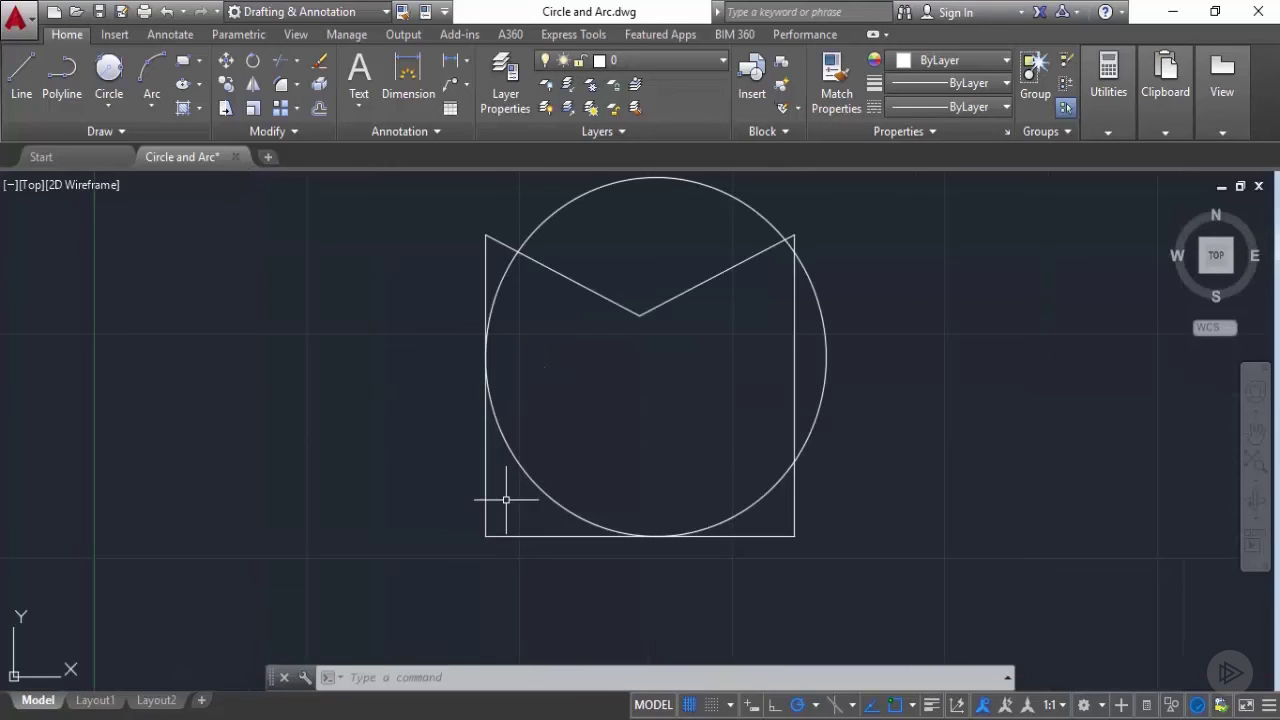
Step: Draw a Tan, Tan, Tan circle touching the left edge, bottom edge and the radius-2 circle
{"action": "left_click", "coordinate": [107, 100]}
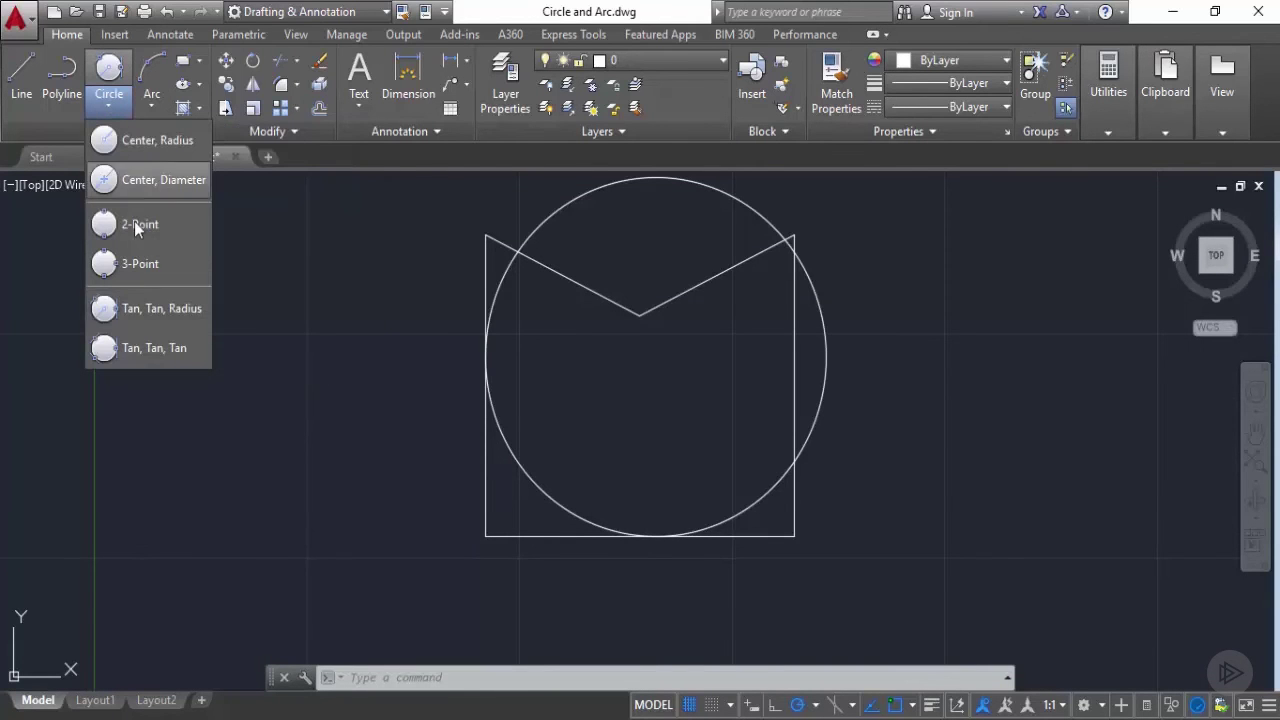
{"action": "left_click", "coordinate": [193, 350]}
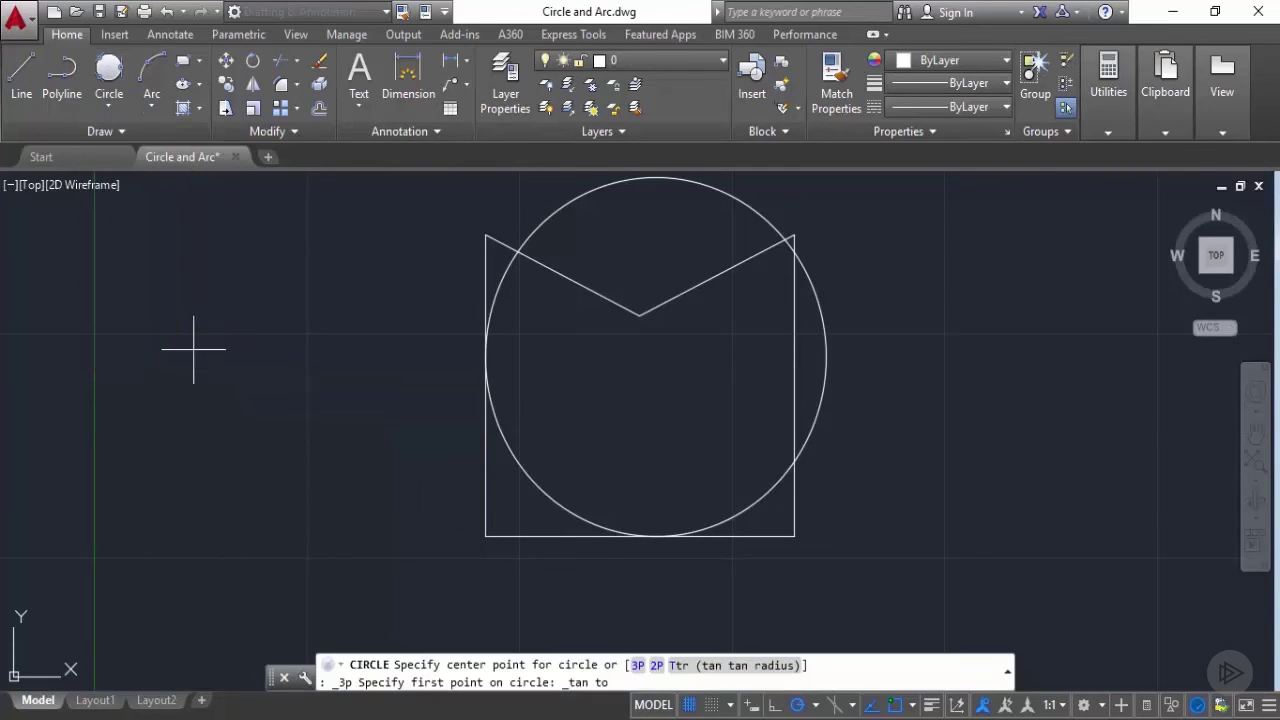
{"action": "left_click", "coordinate": [487, 471]}
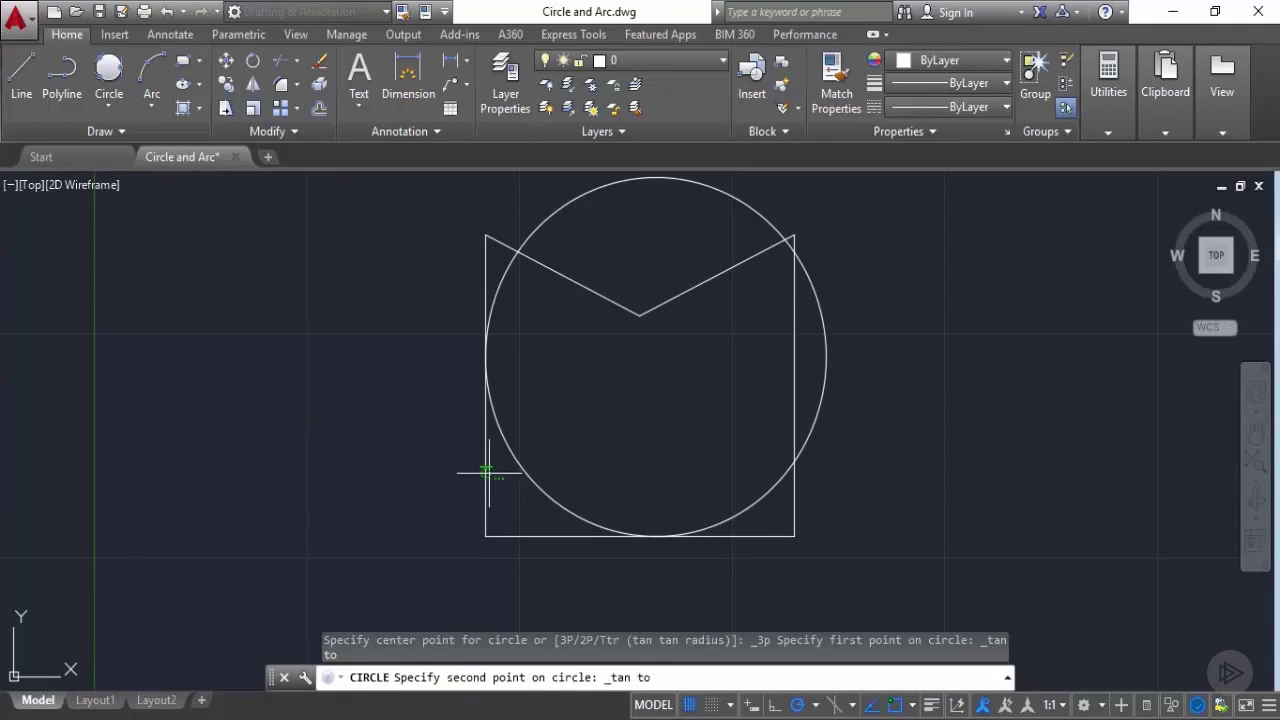
{"action": "left_click", "coordinate": [526, 534]}
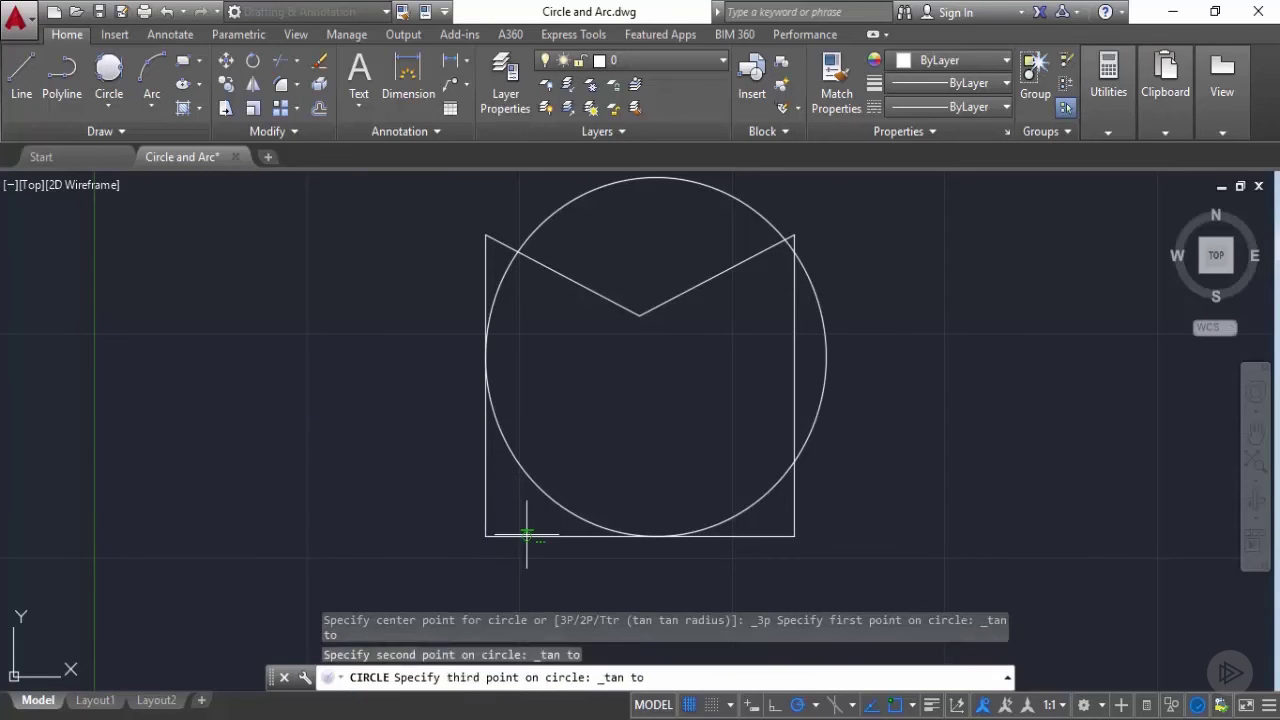
{"action": "left_click", "coordinate": [519, 467]}
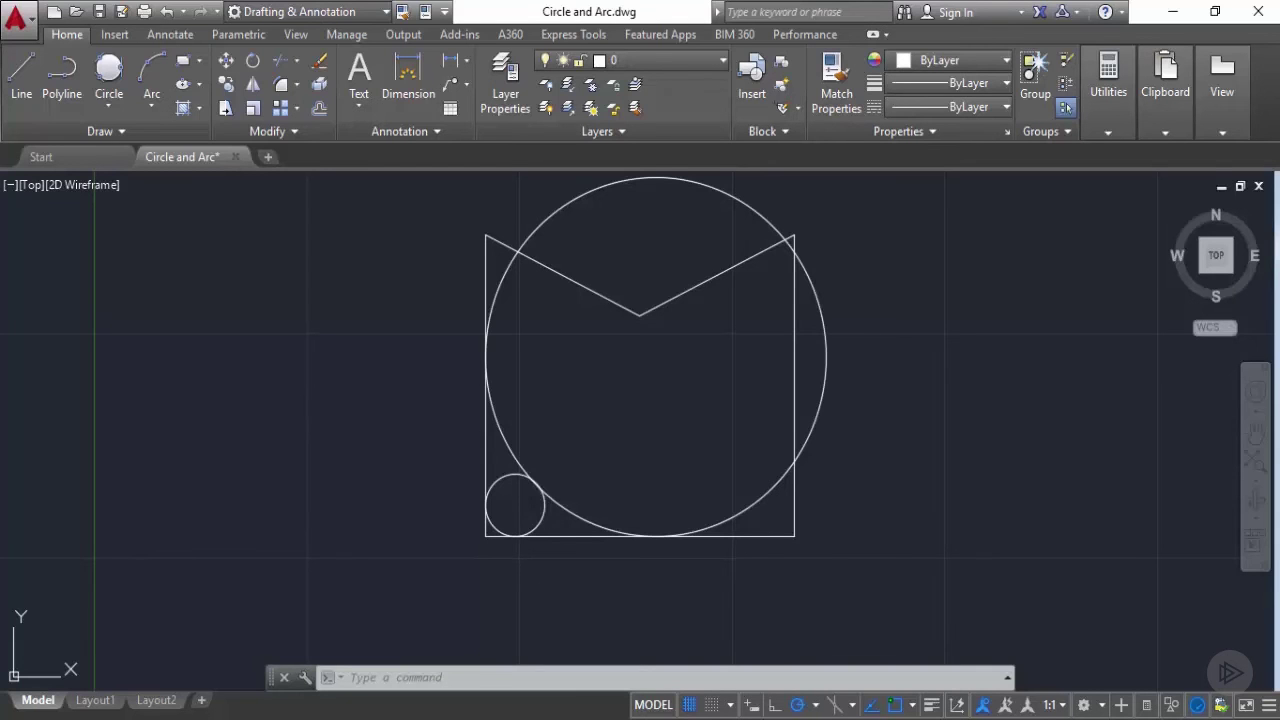
Step: Erase both tangent circles, restoring the bare M outline
{"action": "left_click", "coordinate": [541, 481]}
{"action": "left_click", "coordinate": [508, 477]}
{"action": "right_click", "coordinate": [558, 267]}
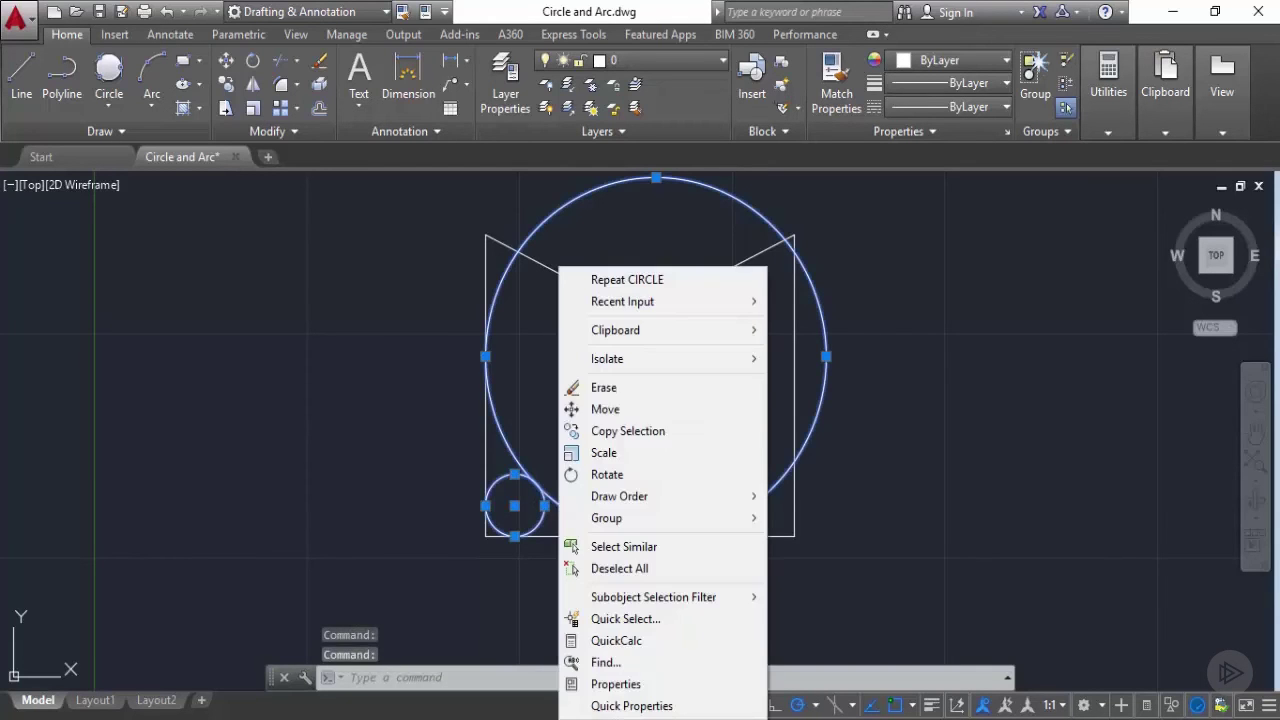
{"action": "left_click", "coordinate": [598, 390]}
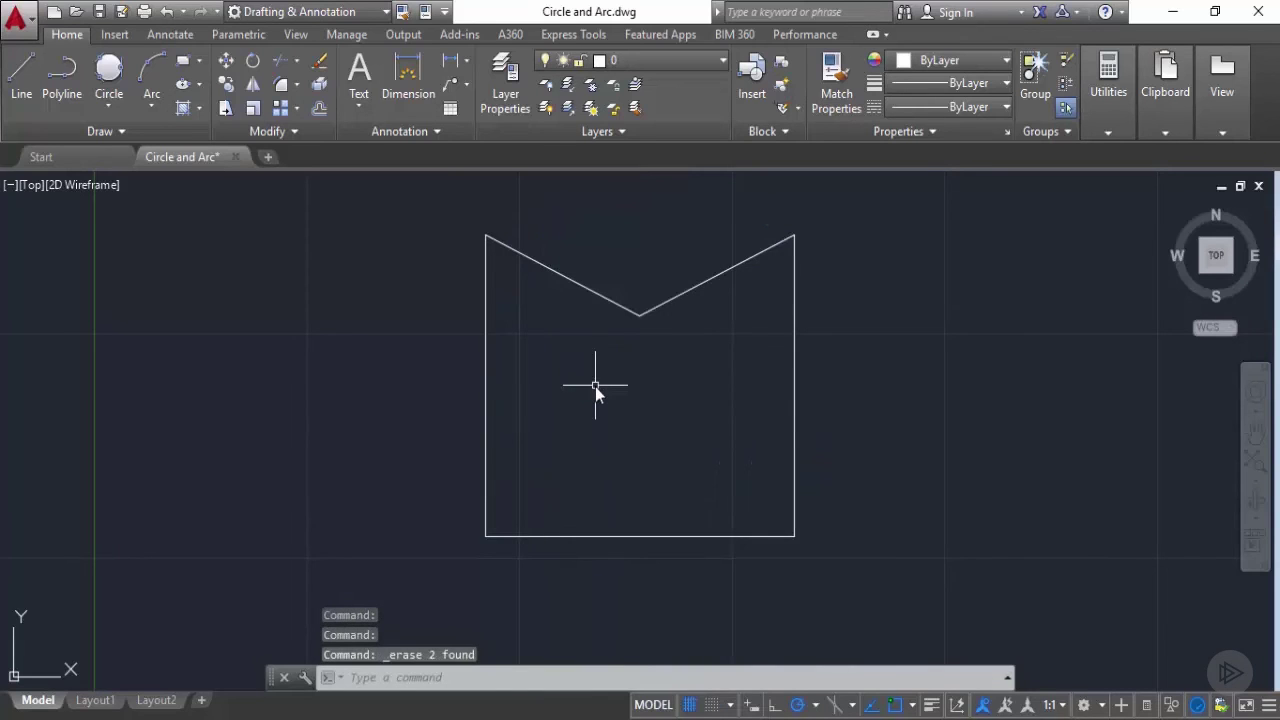
{"action": "left_click", "coordinate": [149, 102]}
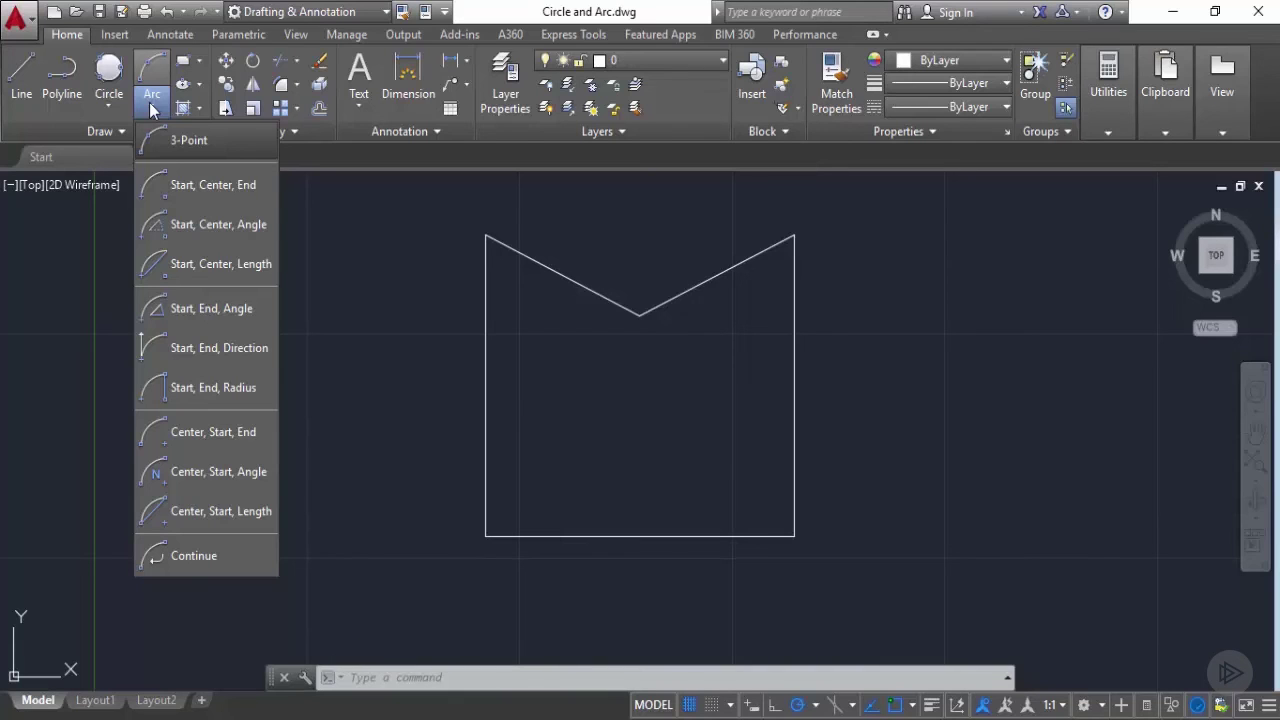
{"action": "left_click", "coordinate": [188, 141]}
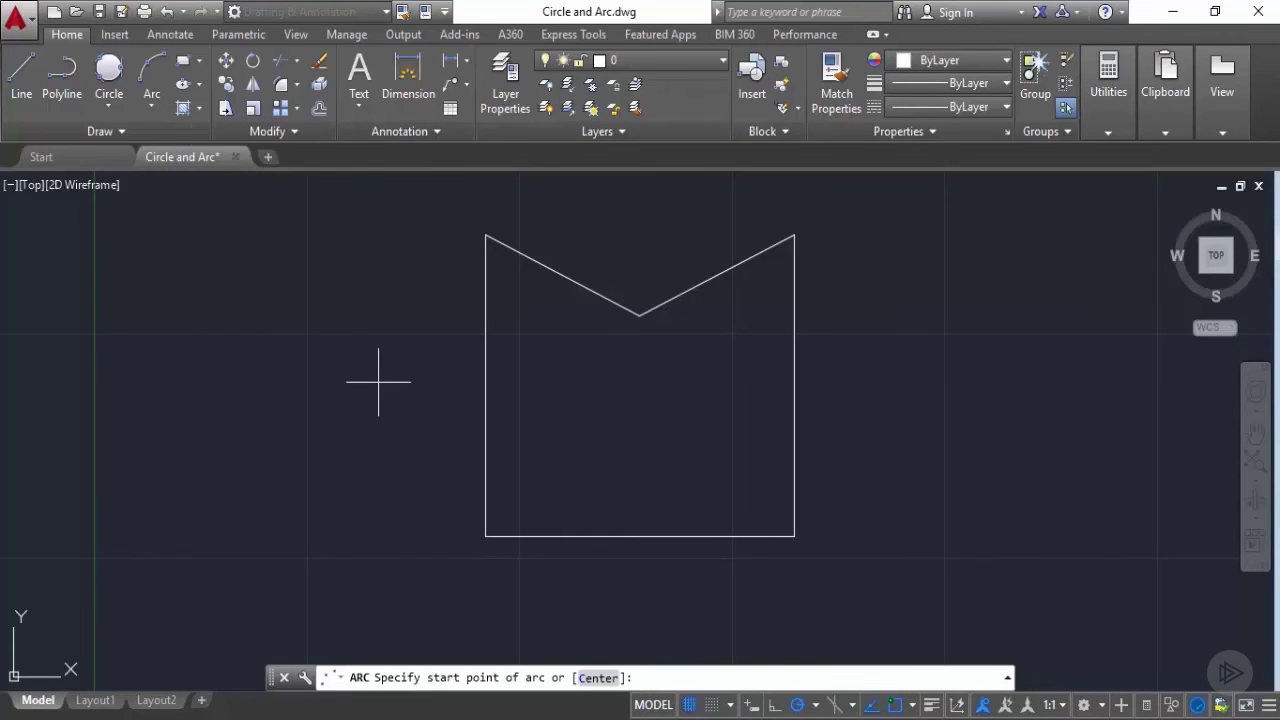
{"action": "scroll", "coordinate": [585, 371], "scroll_direction": "down", "scroll_amount": 2}
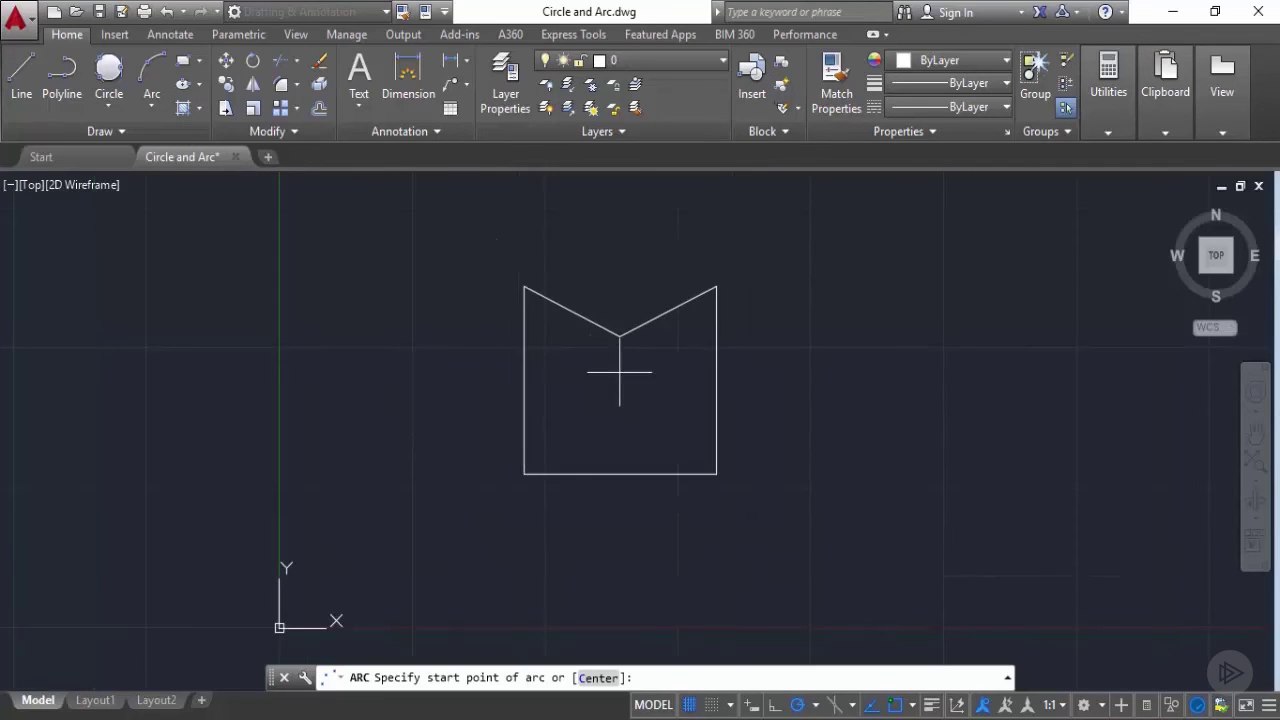
{"action": "middle_click_drag", "start_coordinate": [618, 369], "coordinate": [537, 410]}
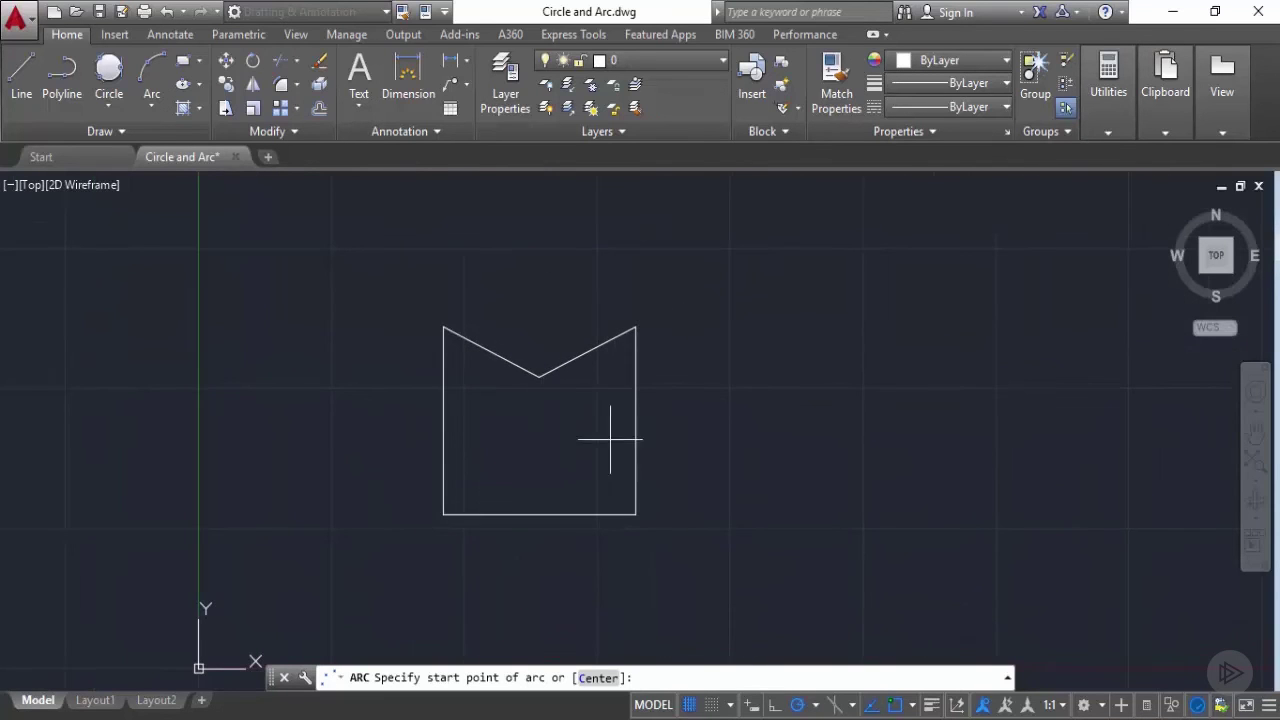
{"action": "left_click", "coordinate": [443, 328]}
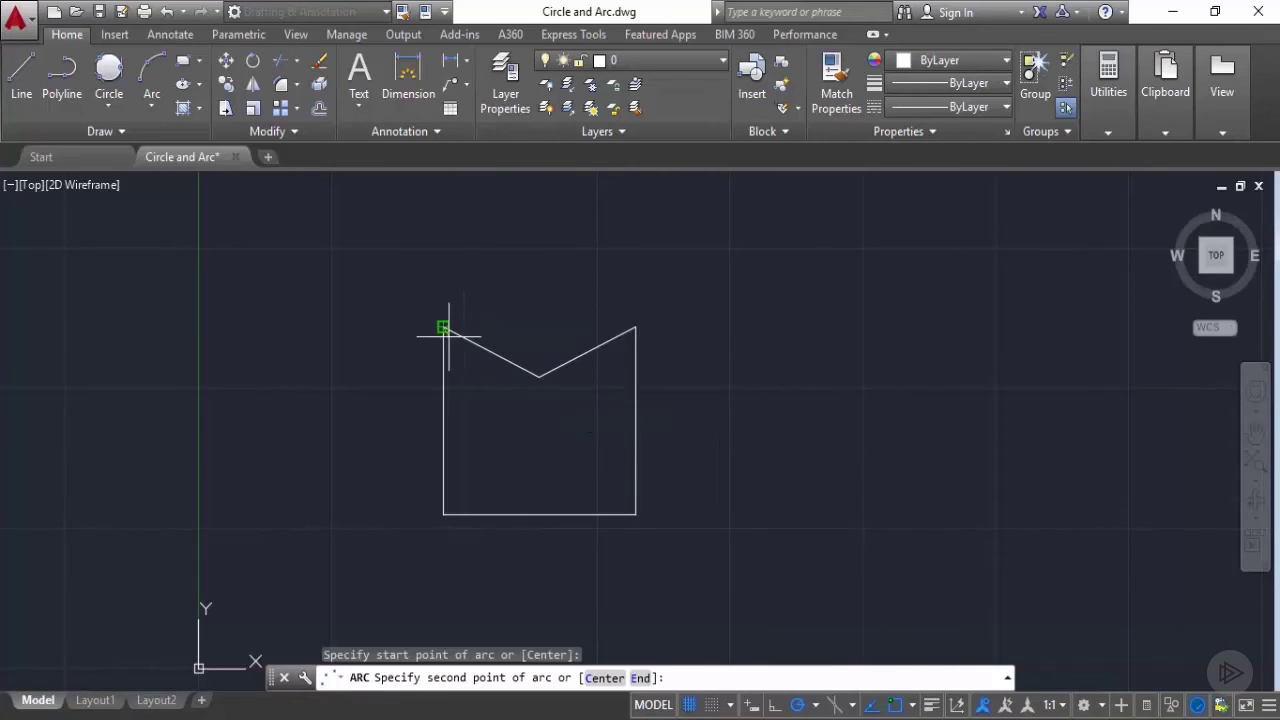
{"action": "left_click", "coordinate": [538, 377]}
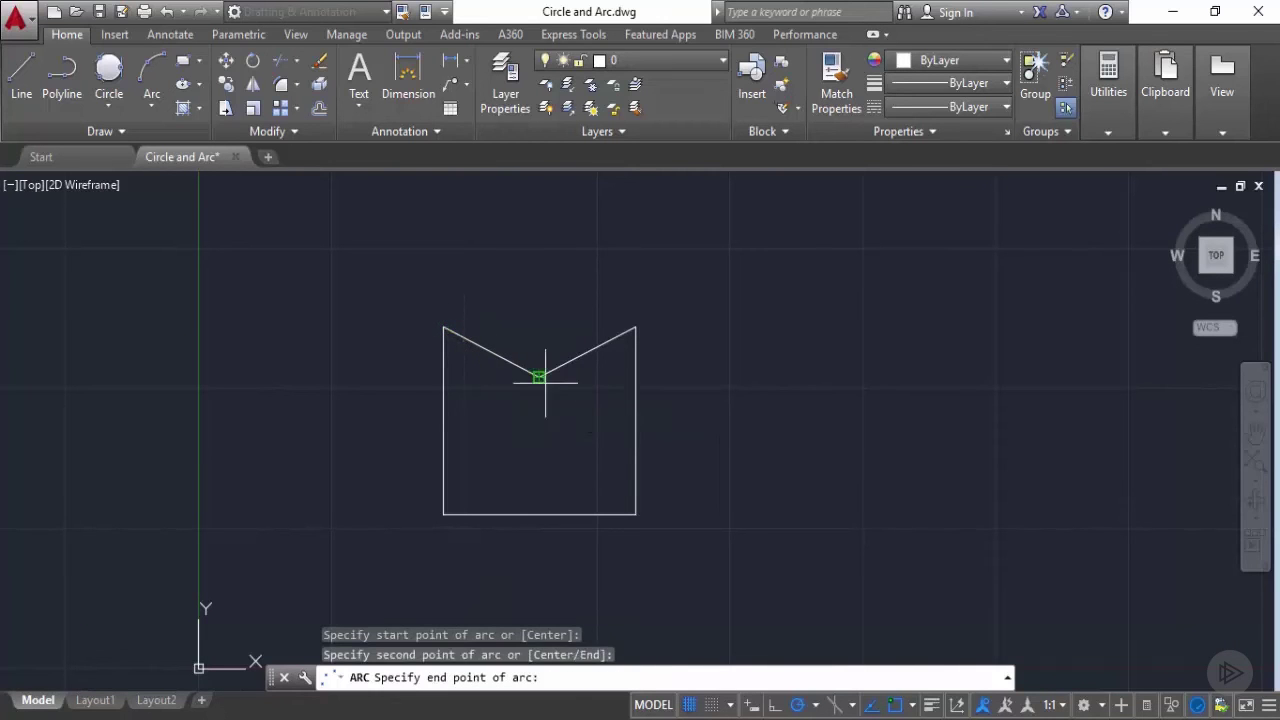
{"action": "left_click", "coordinate": [635, 328]}
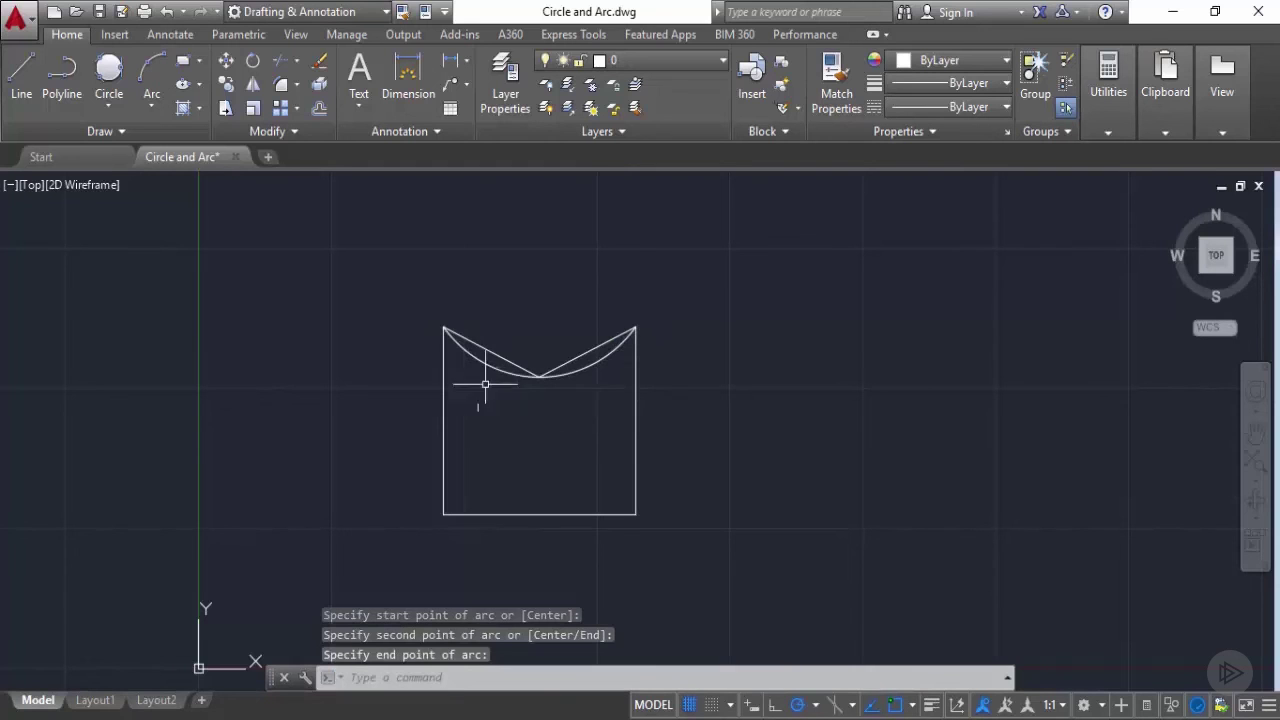
{"action": "left_click", "coordinate": [600, 346]}
{"action": "right_click", "coordinate": [487, 285]}
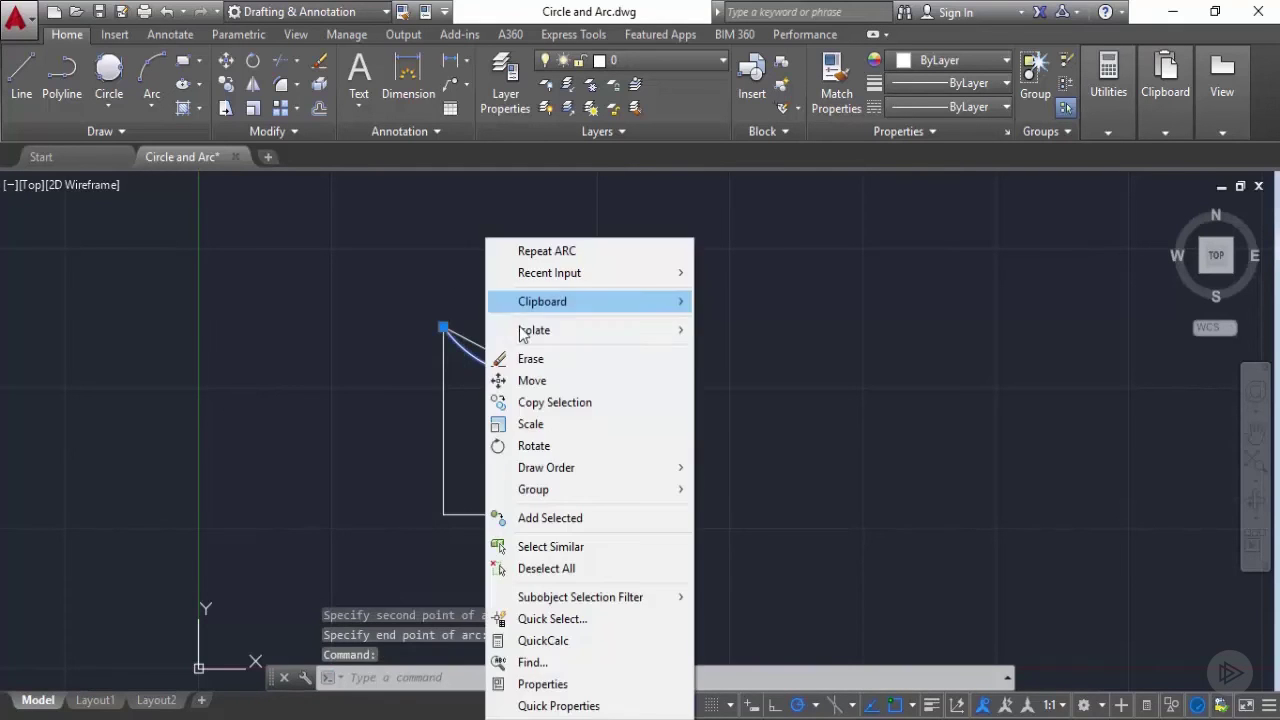
{"action": "left_click", "coordinate": [531, 362]}
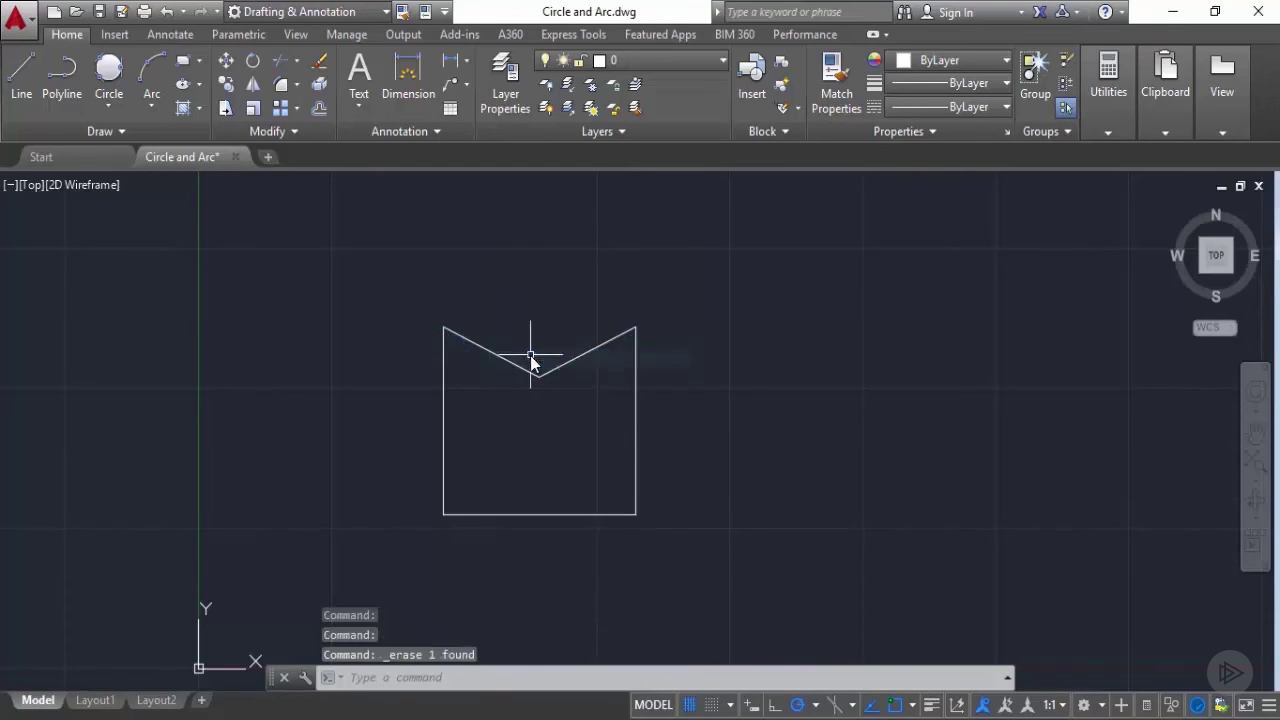
{"action": "left_click", "coordinate": [157, 108]}
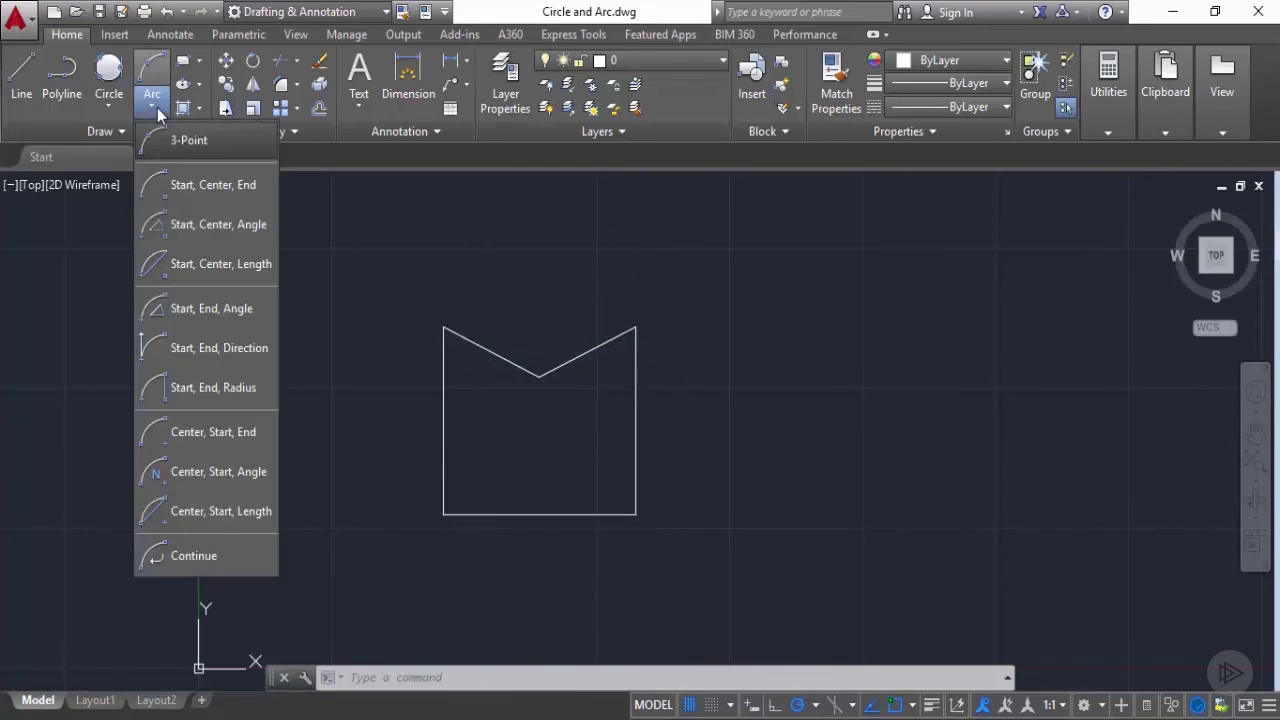
Step: Draw a start-center-end arc from the top-right corner over the top to the top-left corner, centred on the V point
{"action": "left_click", "coordinate": [225, 193]}
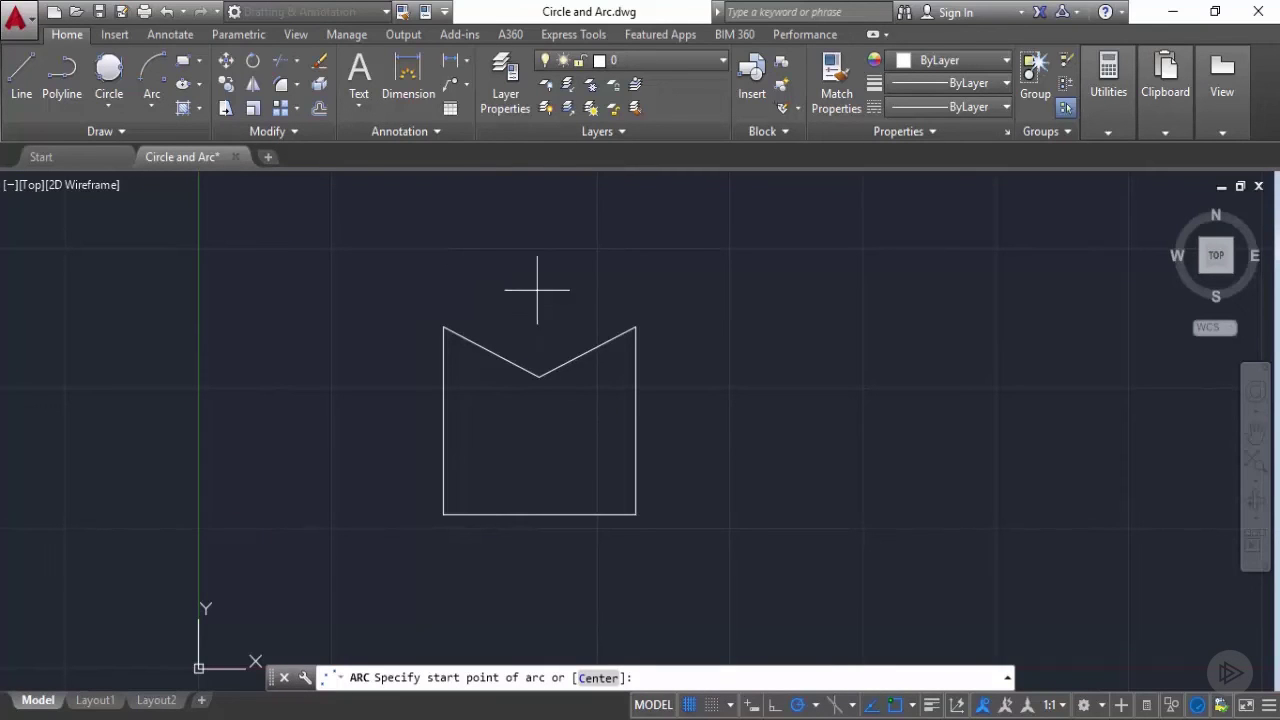
{"action": "left_click", "coordinate": [636, 327]}
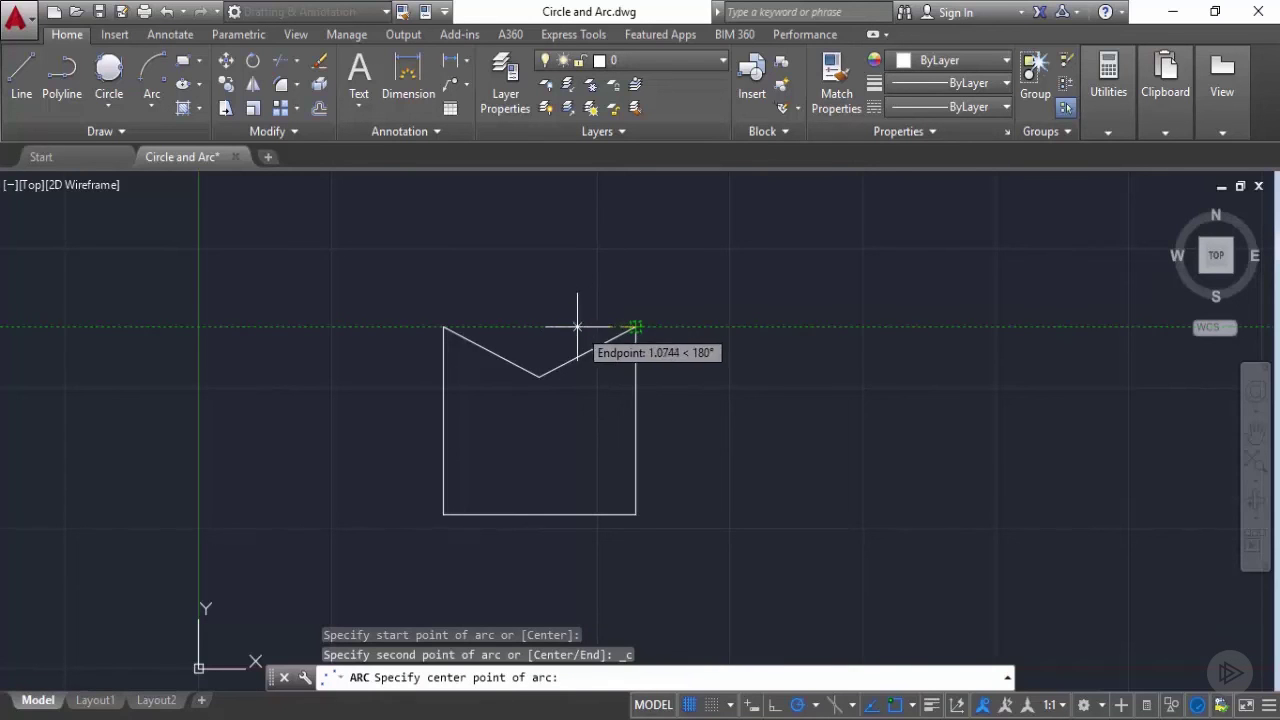
{"action": "left_click", "coordinate": [539, 377]}
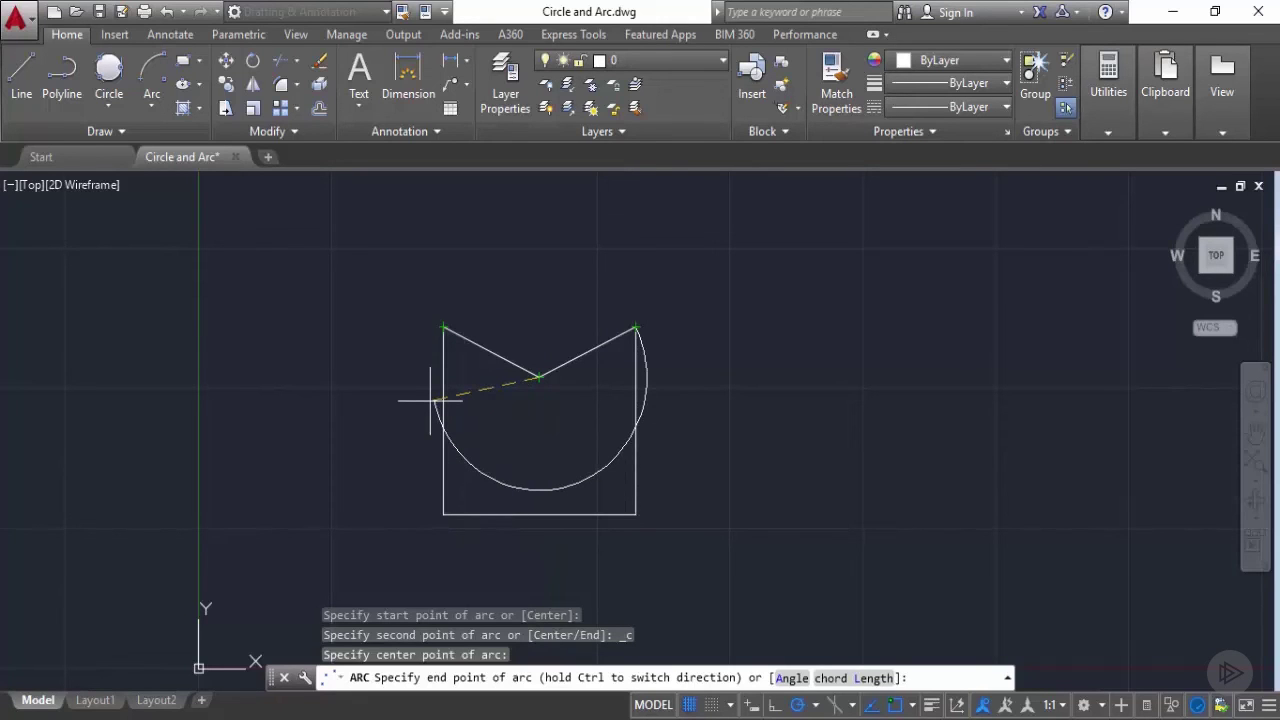
{"action": "key", "text": "ctrl"}
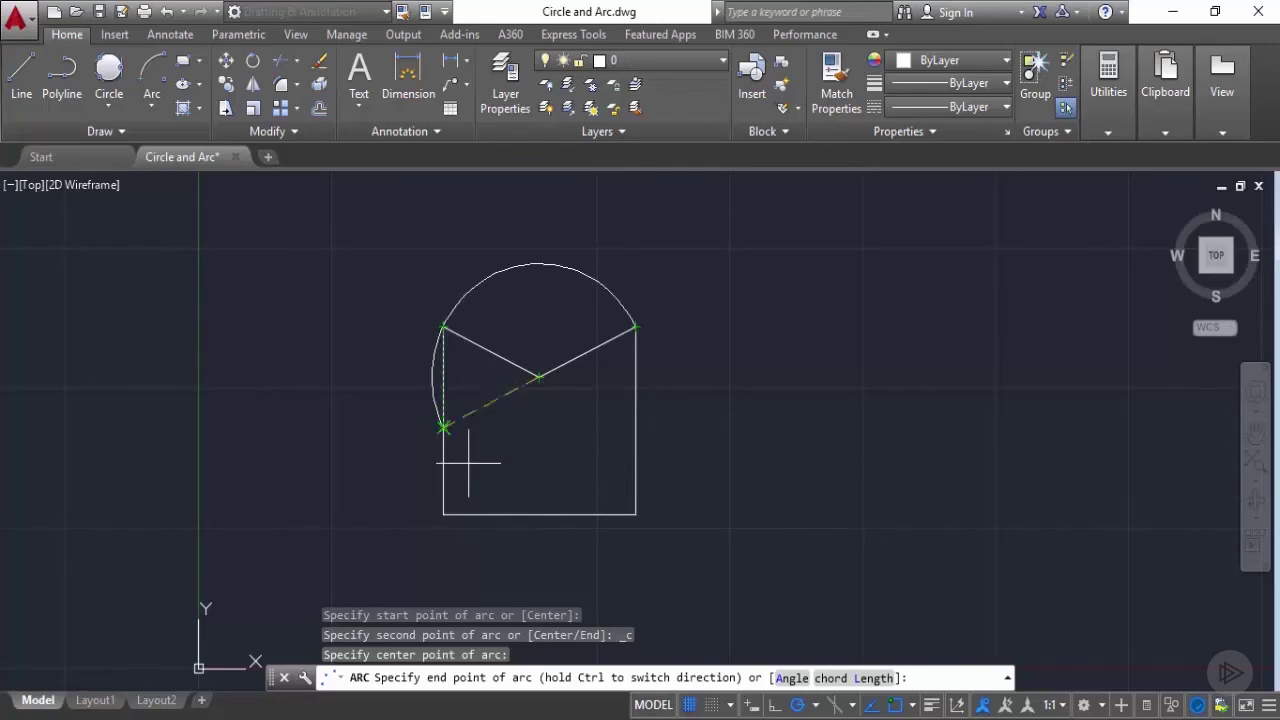
{"action": "left_click", "coordinate": [443, 326]}
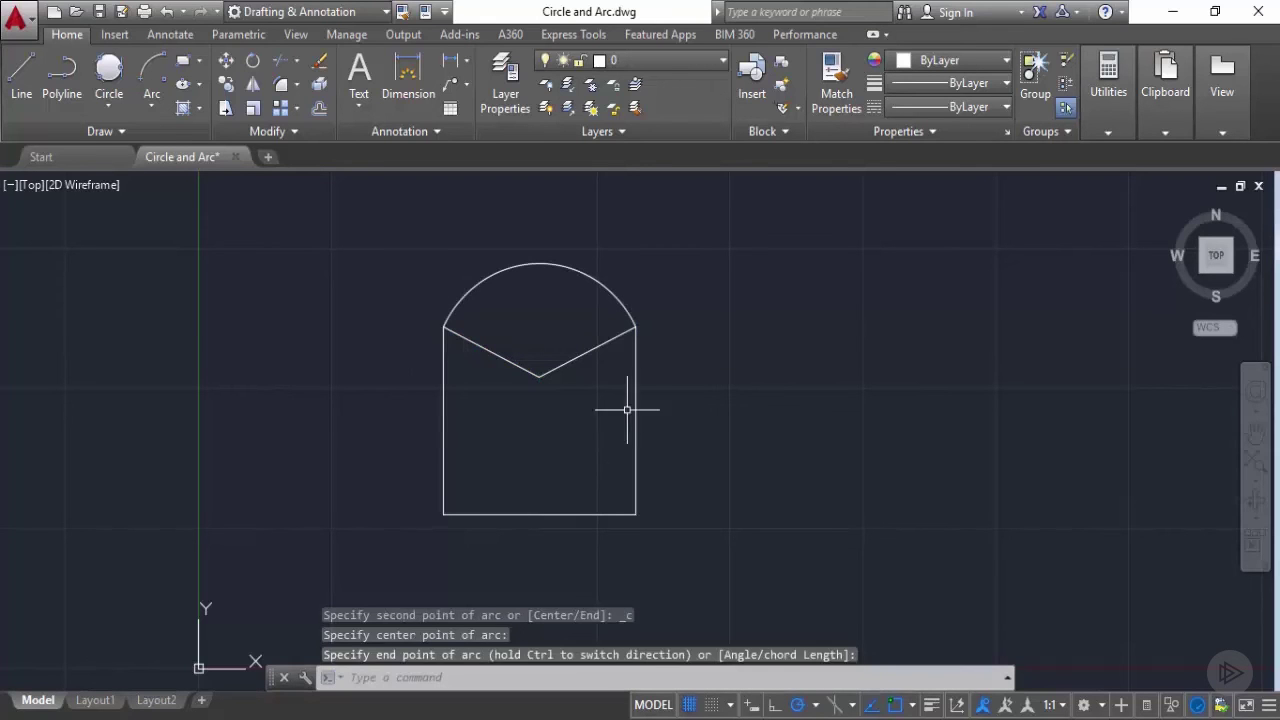
Step: Erase the start-center-end arc
{"action": "left_click", "coordinate": [604, 292]}
{"action": "right_click", "coordinate": [632, 240]}
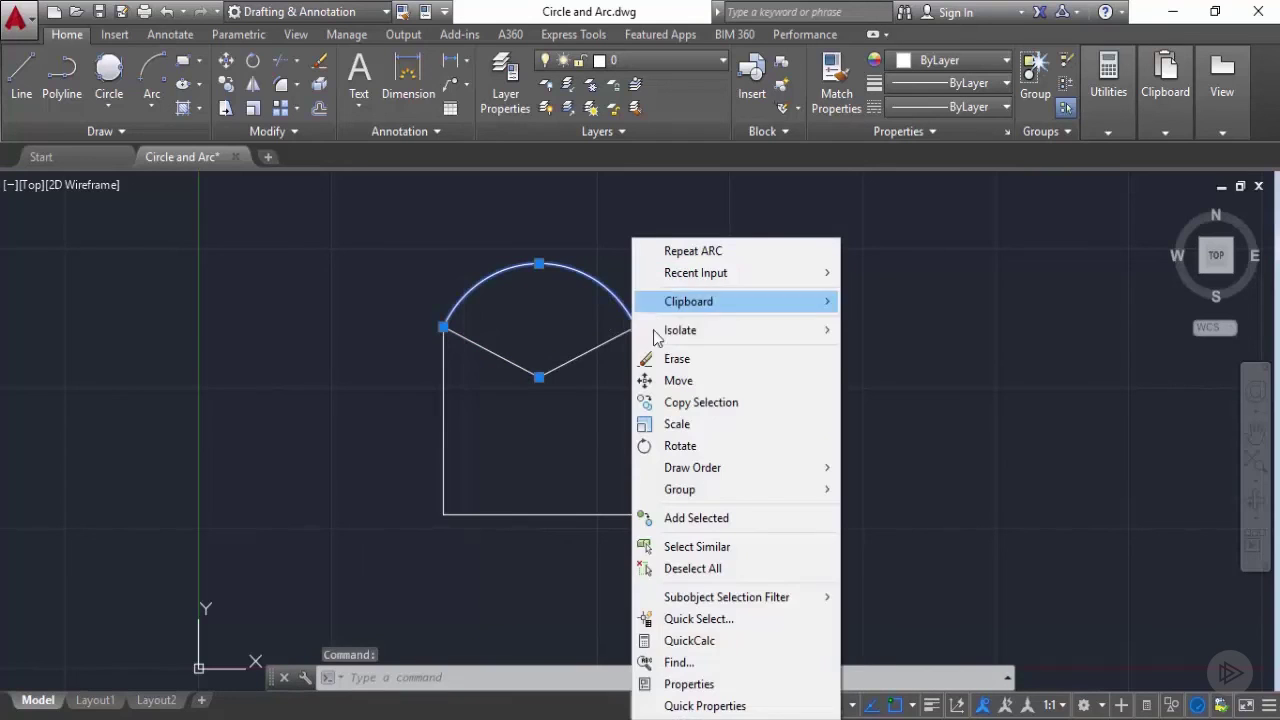
{"action": "left_click", "coordinate": [660, 358]}
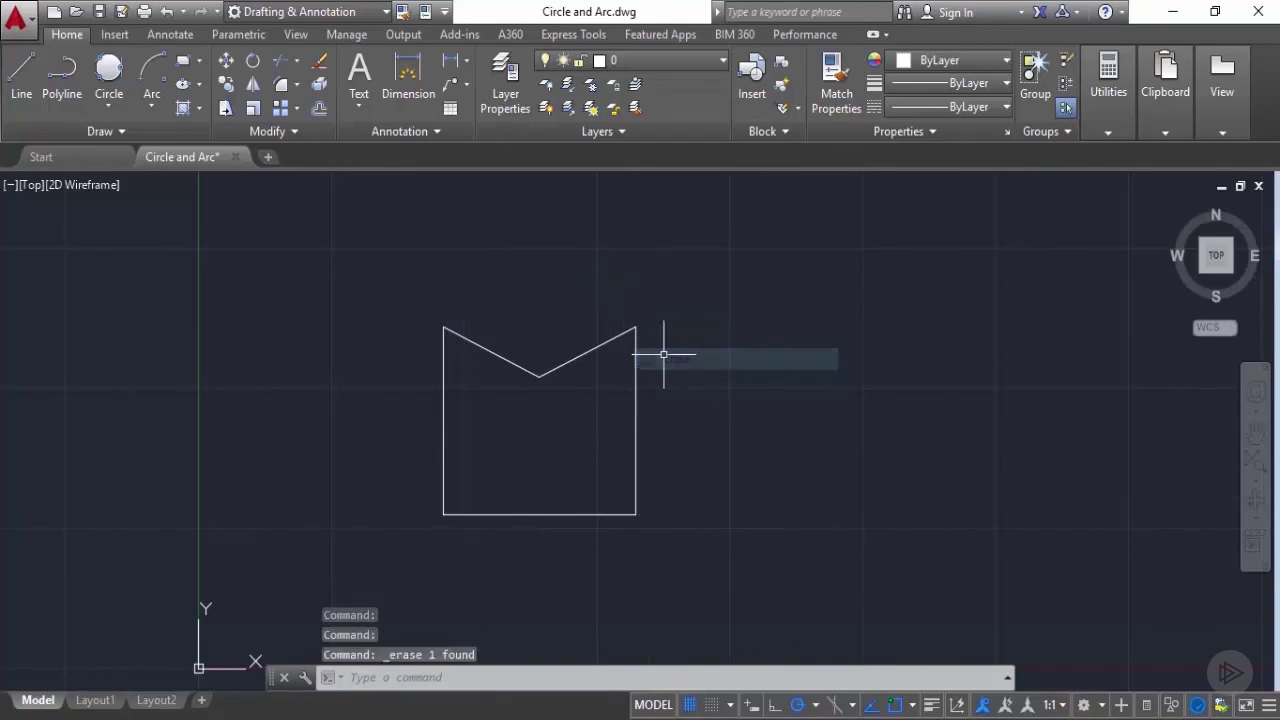
{"action": "left_click", "coordinate": [153, 106]}
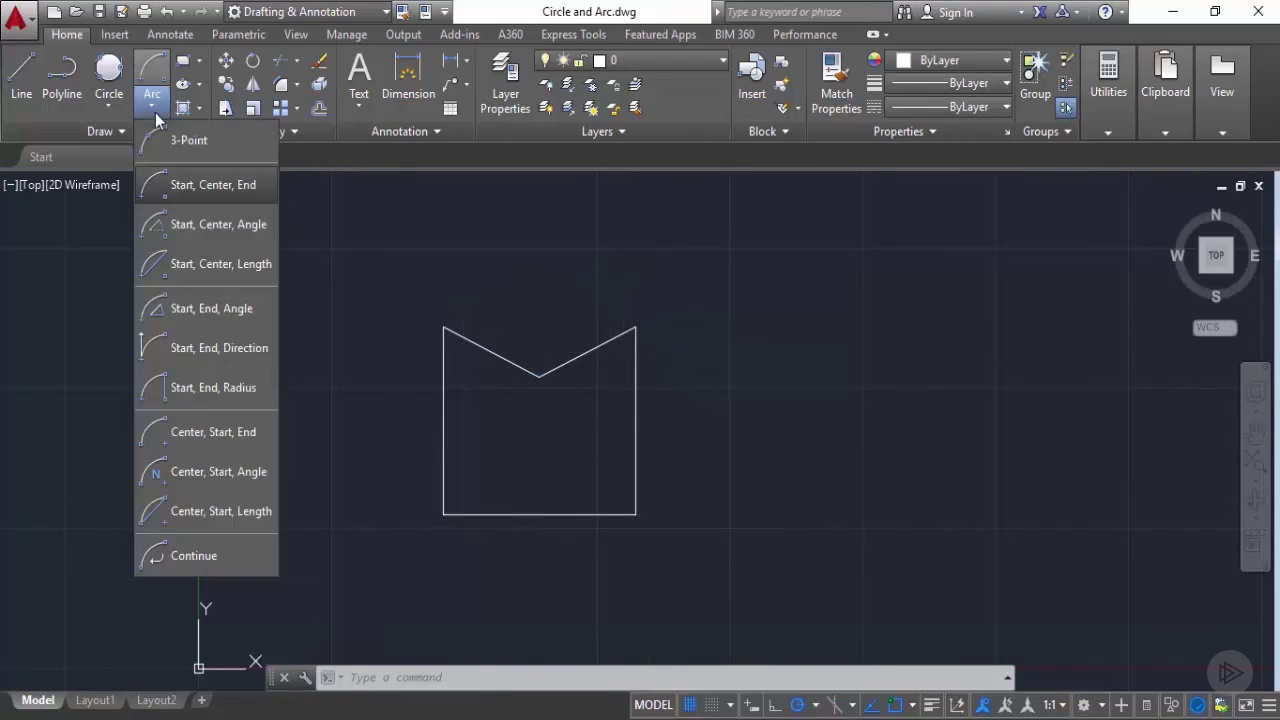
{"action": "left_click", "coordinate": [251, 241]}
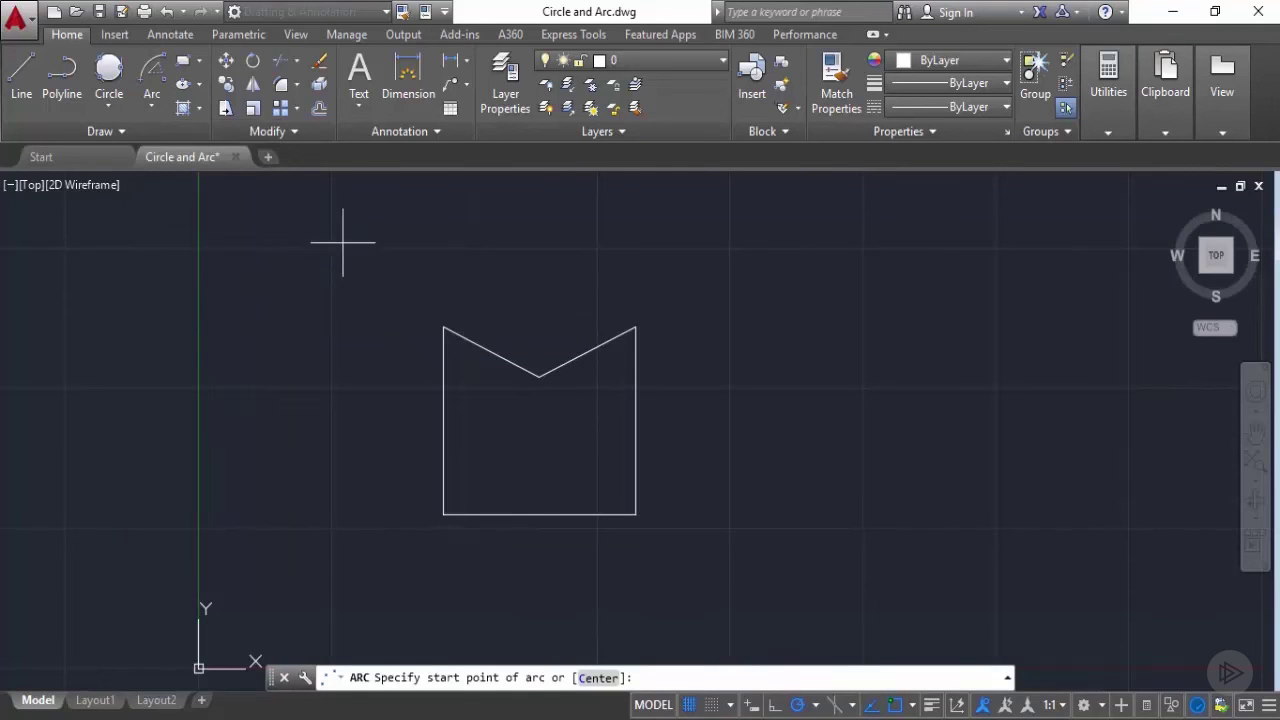
{"action": "left_click", "coordinate": [634, 327]}
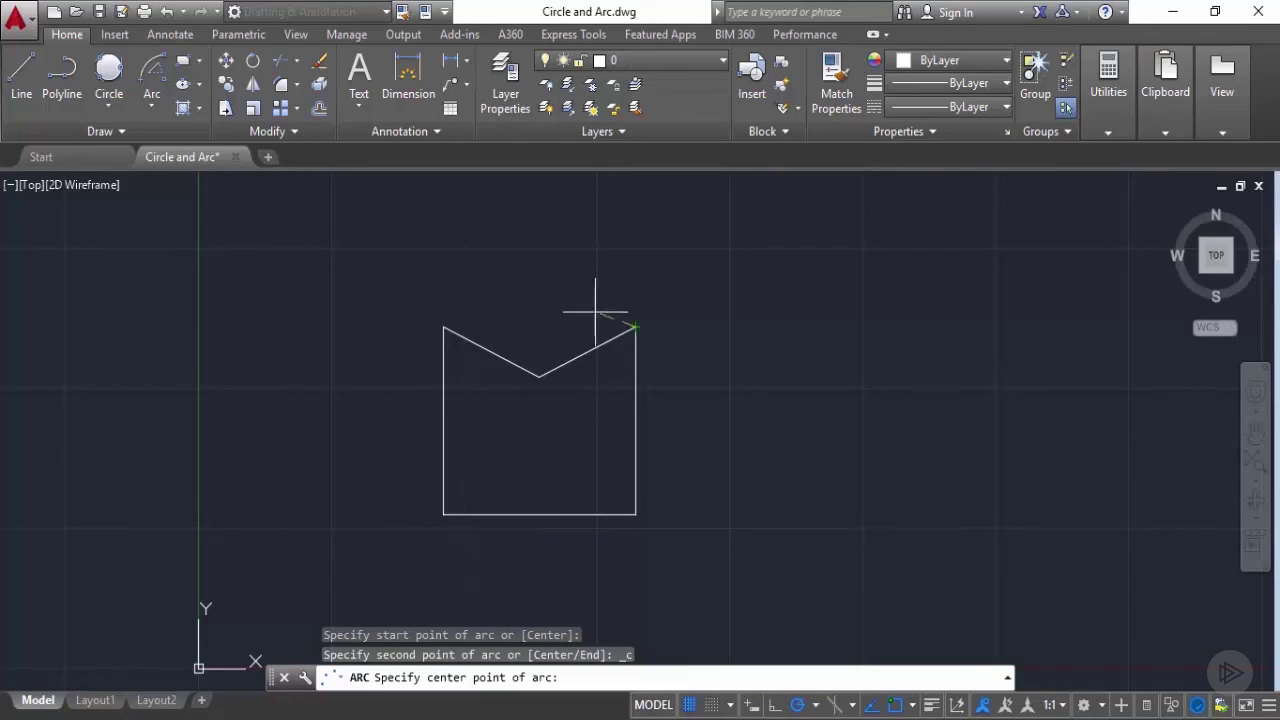
{"action": "left_click", "coordinate": [538, 377]}
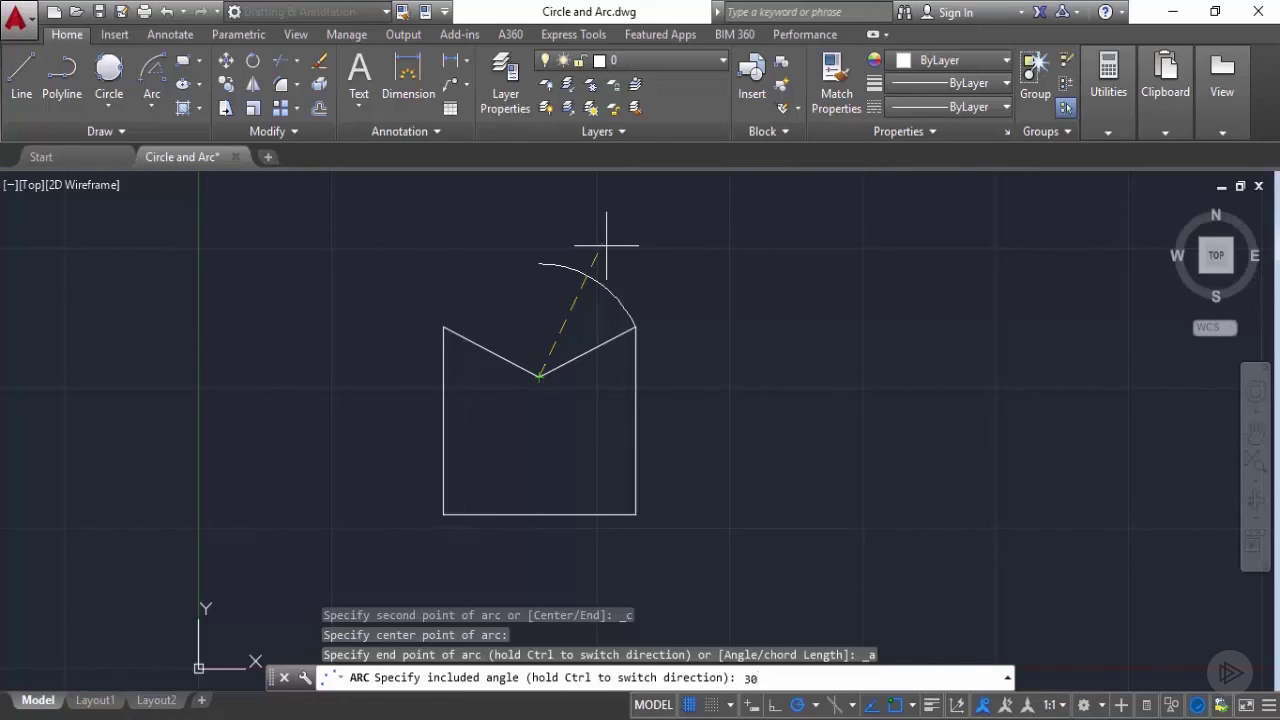
{"action": "key", "text": "Return"}
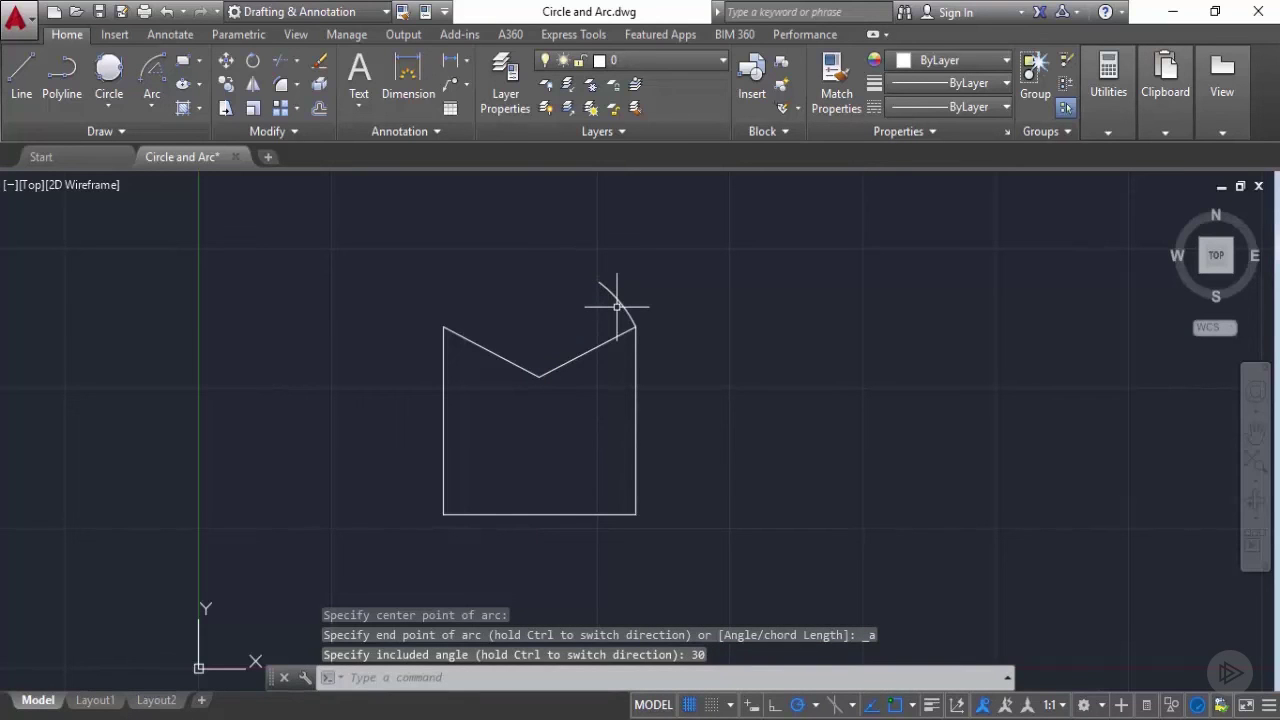
{"action": "left_click", "coordinate": [21, 75]}
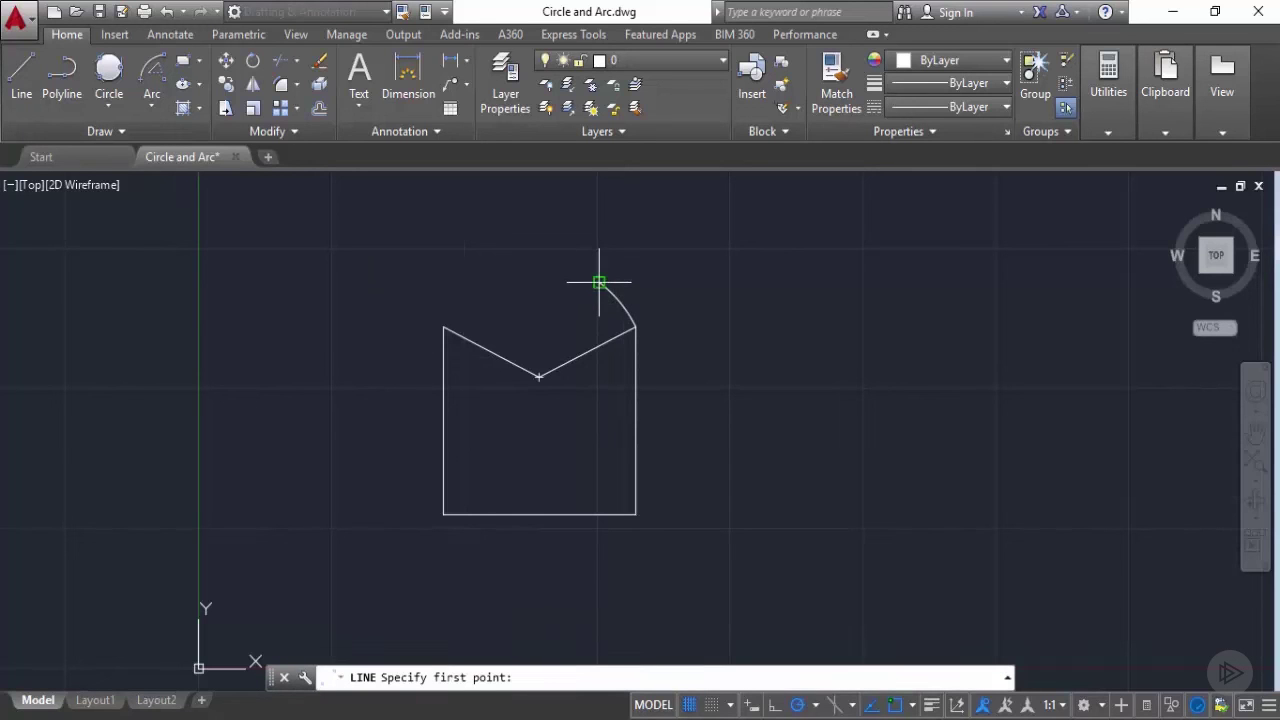
{"action": "left_click", "coordinate": [599, 283]}
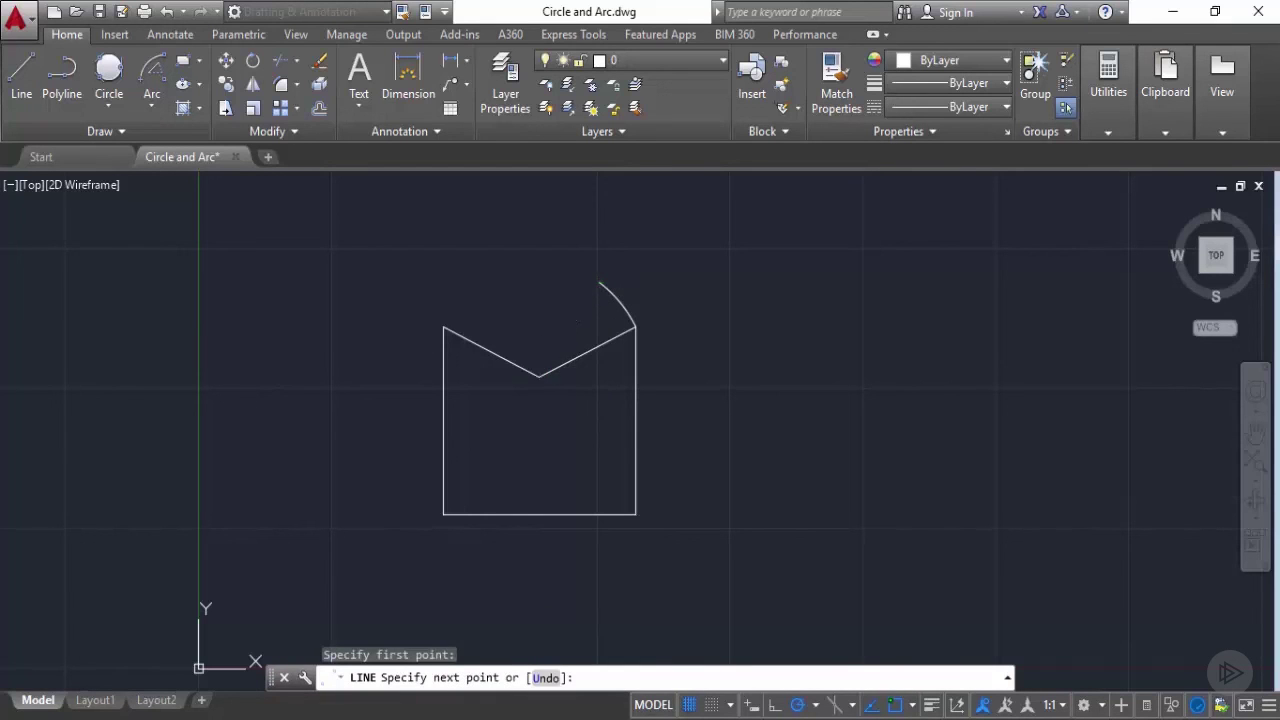
{"action": "left_click", "coordinate": [539, 377]}
{"action": "key", "text": "Return"}
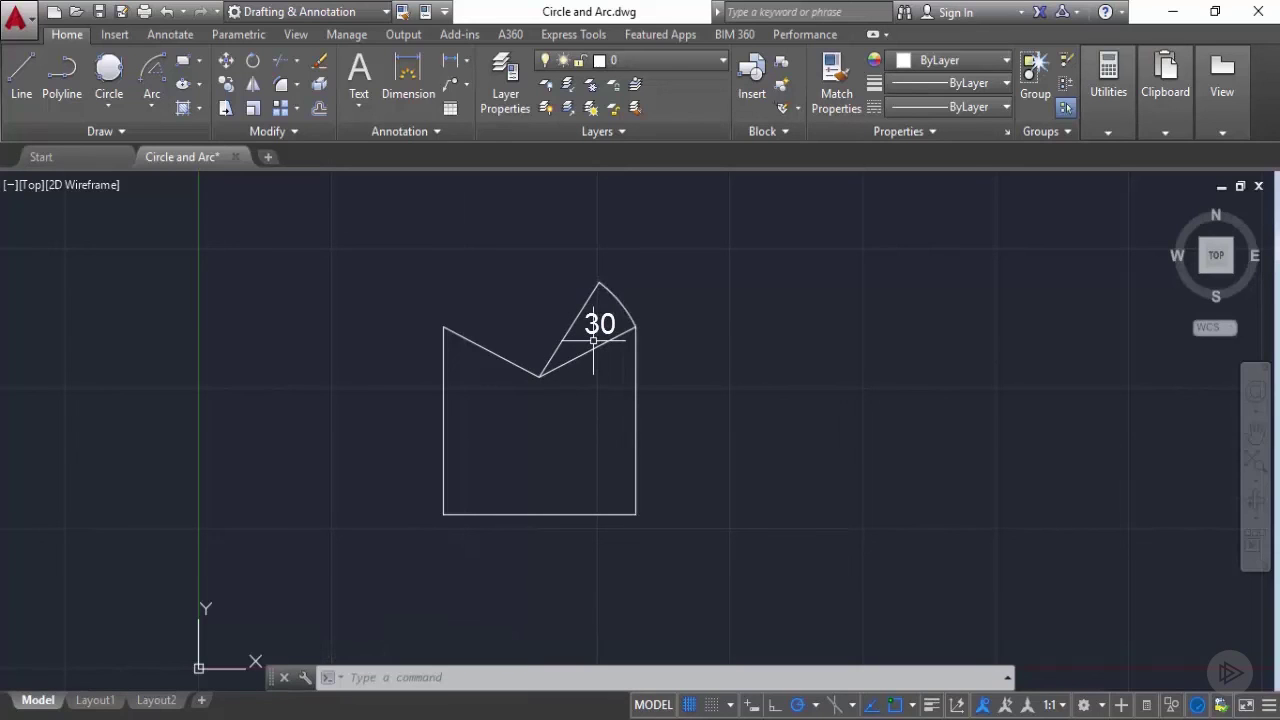
{"action": "left_click", "coordinate": [610, 313]}
{"action": "left_click", "coordinate": [577, 243]}
{"action": "right_click", "coordinate": [577, 243]}
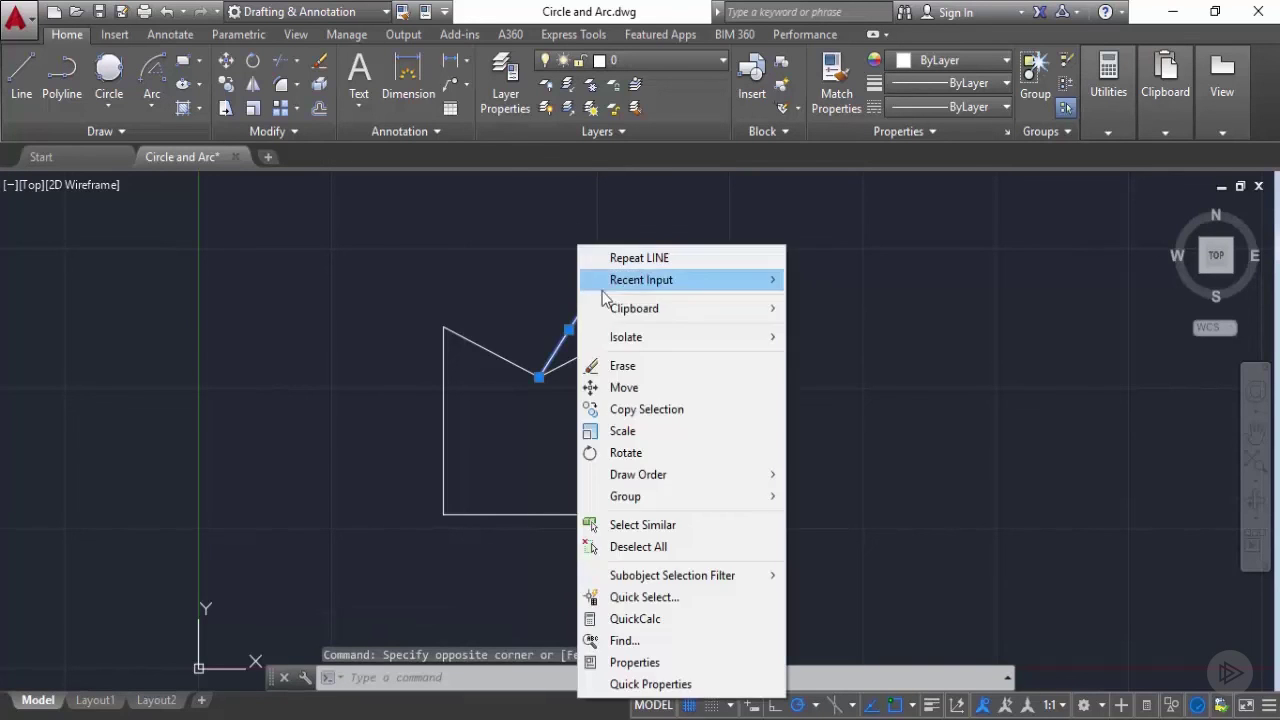
{"action": "left_click", "coordinate": [619, 367]}
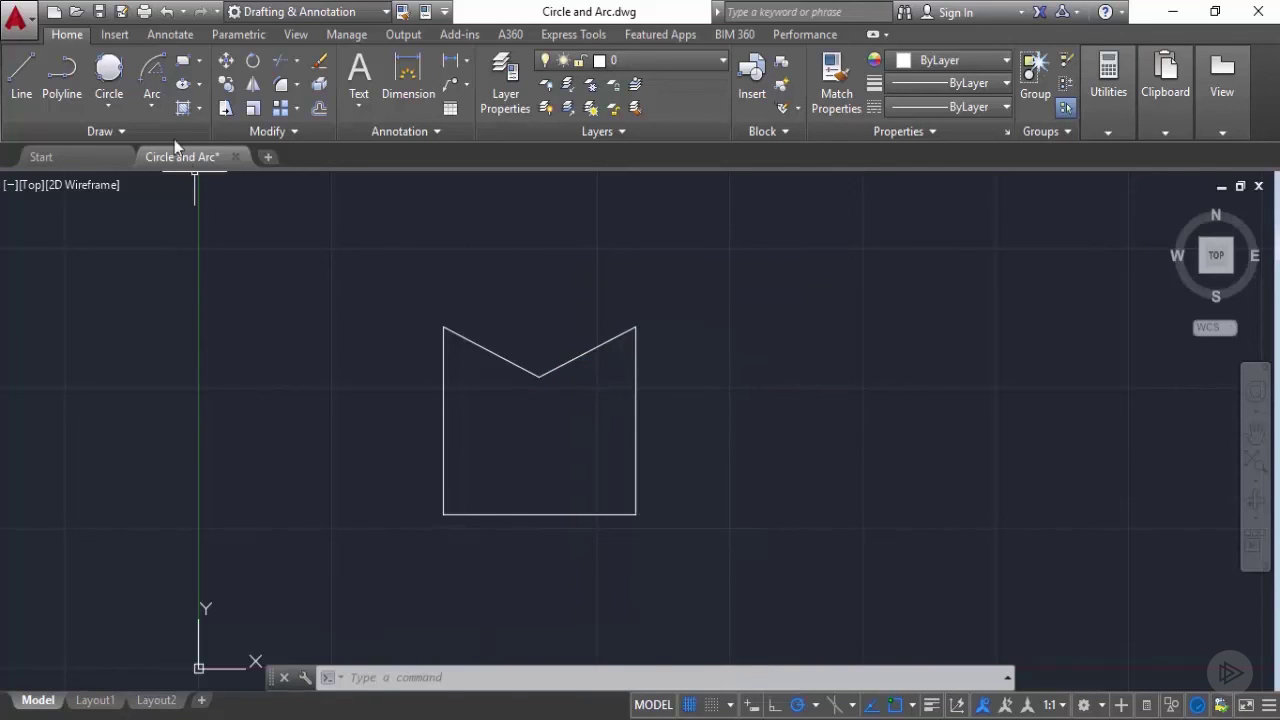
{"action": "left_click", "coordinate": [153, 105]}
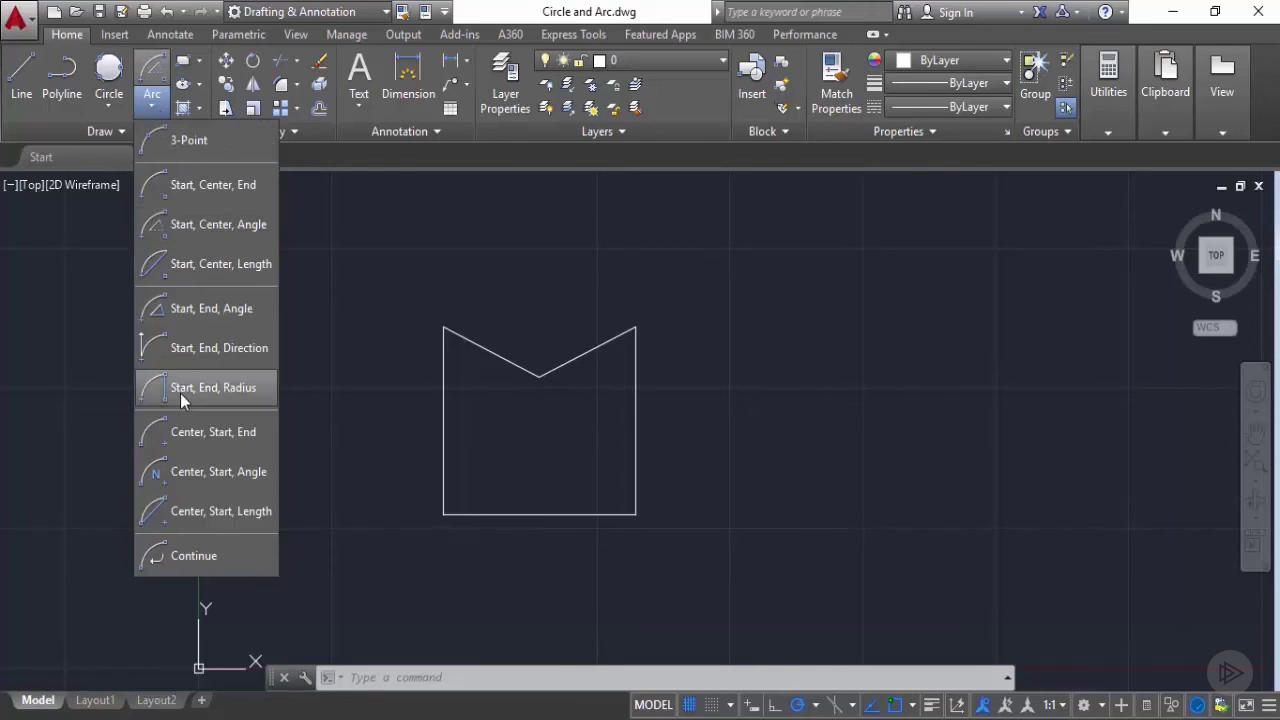
Step: Draw a Start, End, Radius arc of radius 2 from the top-right to the top-left corner
{"action": "left_click", "coordinate": [260, 392]}
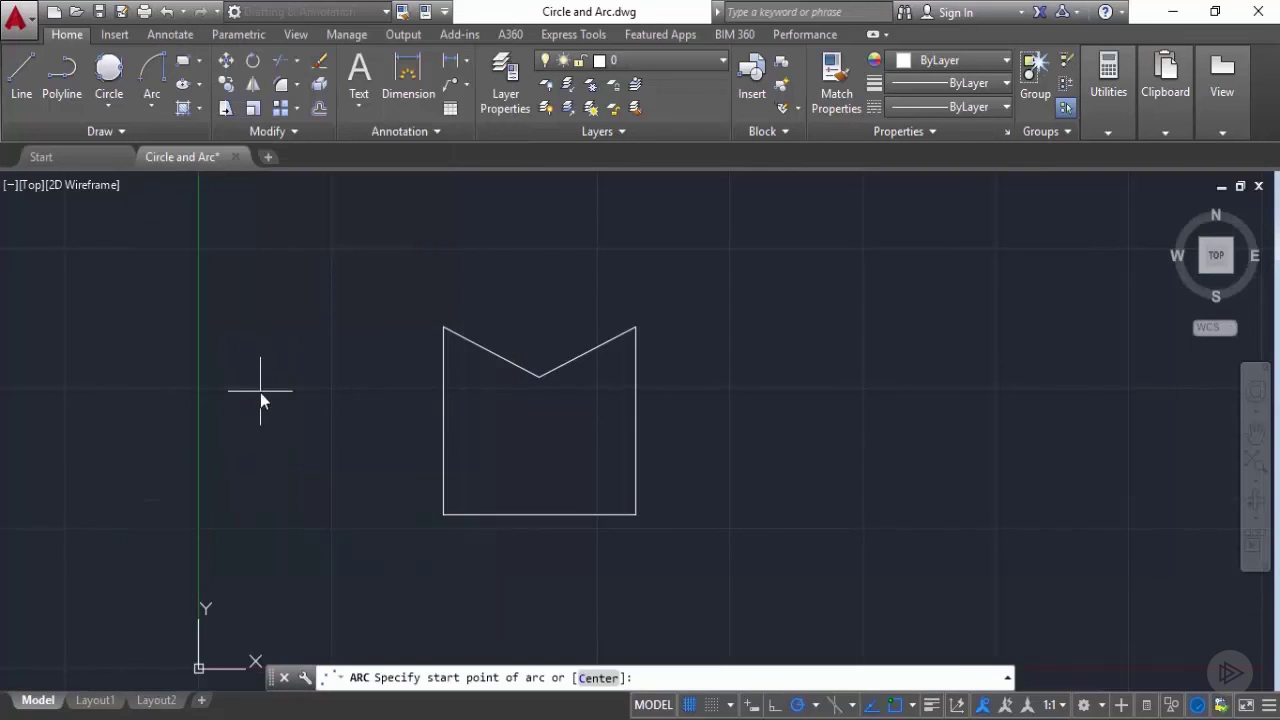
{"action": "left_click", "coordinate": [636, 327]}
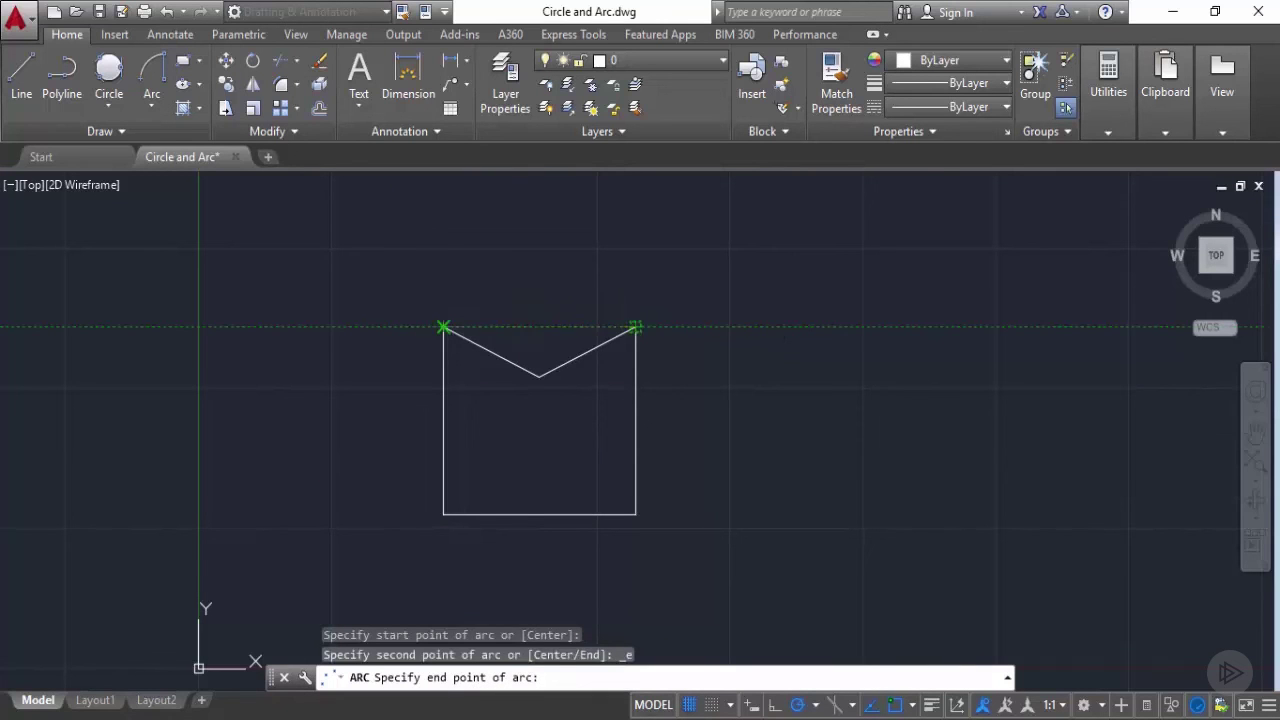
{"action": "left_click", "coordinate": [443, 327]}
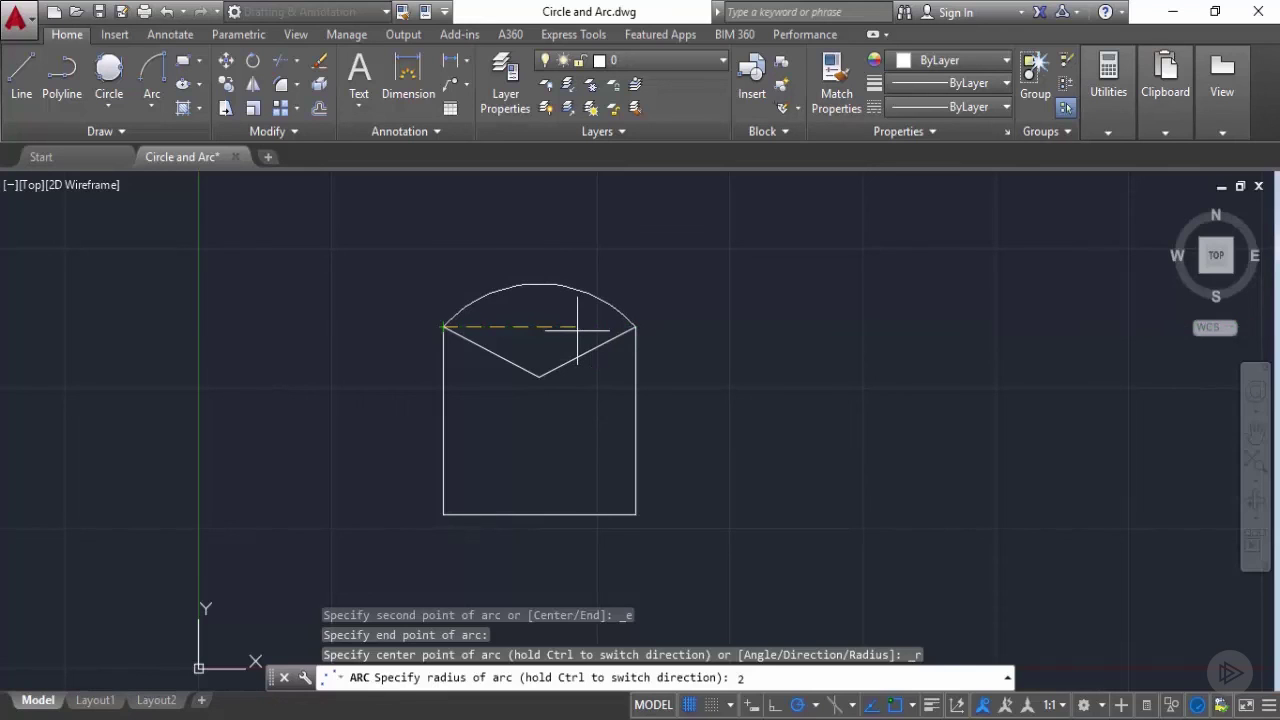
{"action": "key", "text": "Return"}
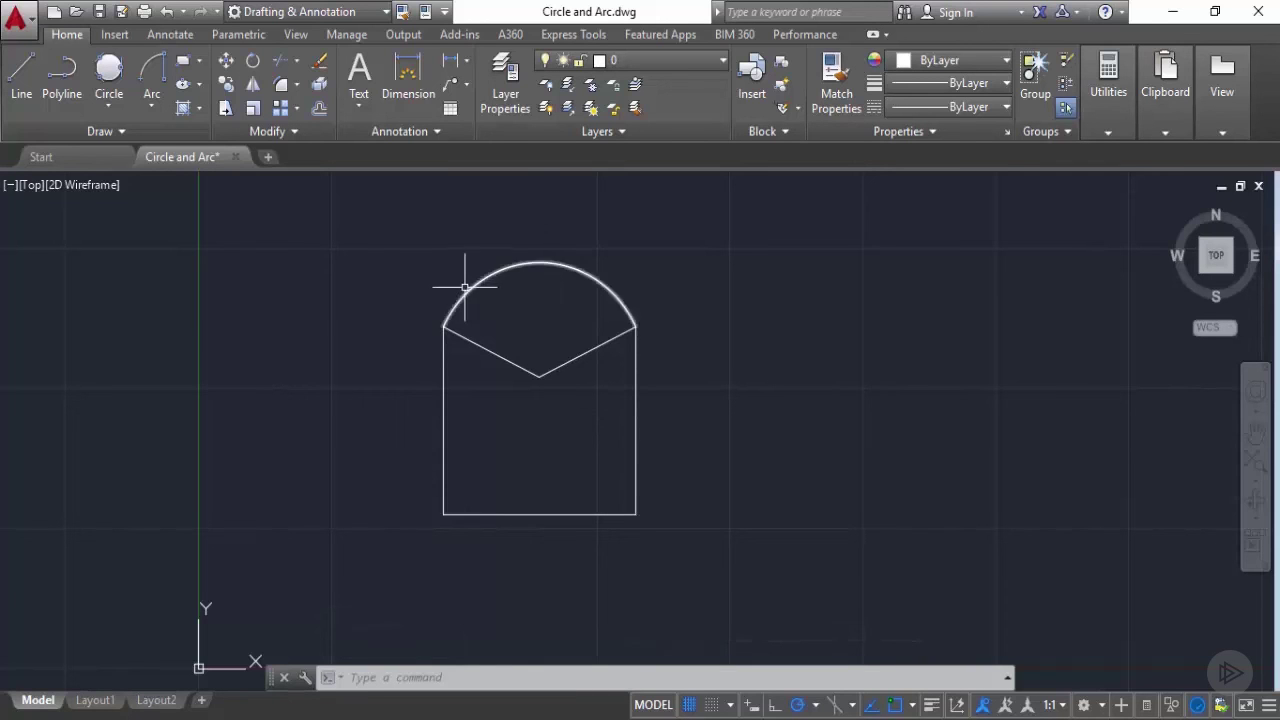
{"action": "left_click", "coordinate": [147, 106]}
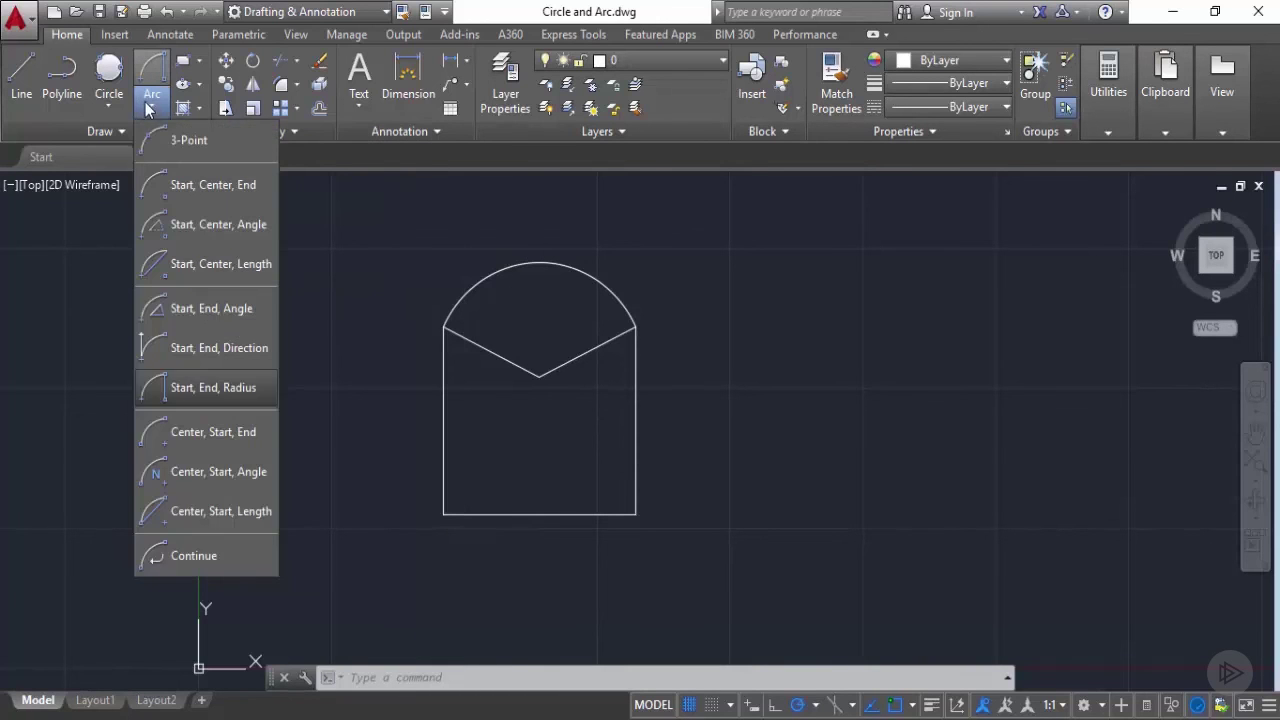
Step: Add two Arc Continue segments leftward from the top arc's end, looping into an S-curve
{"action": "left_click", "coordinate": [193, 564]}
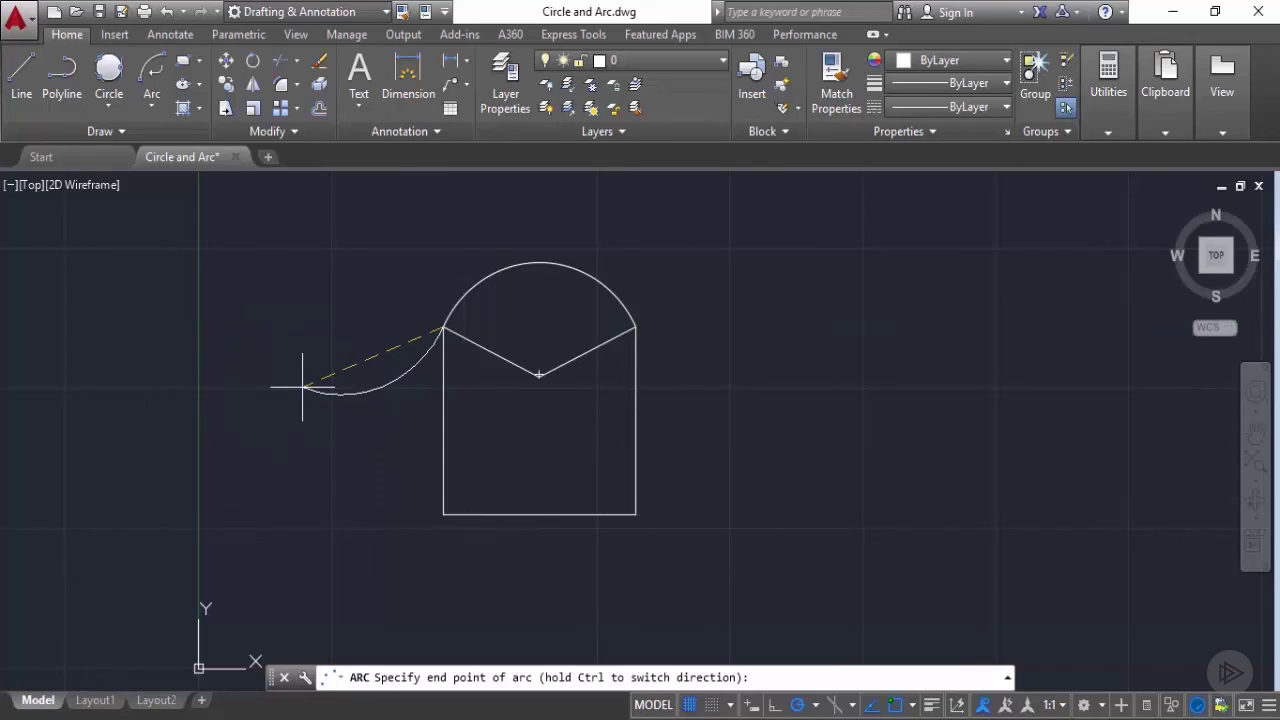
{"action": "left_click", "coordinate": [291, 314]}
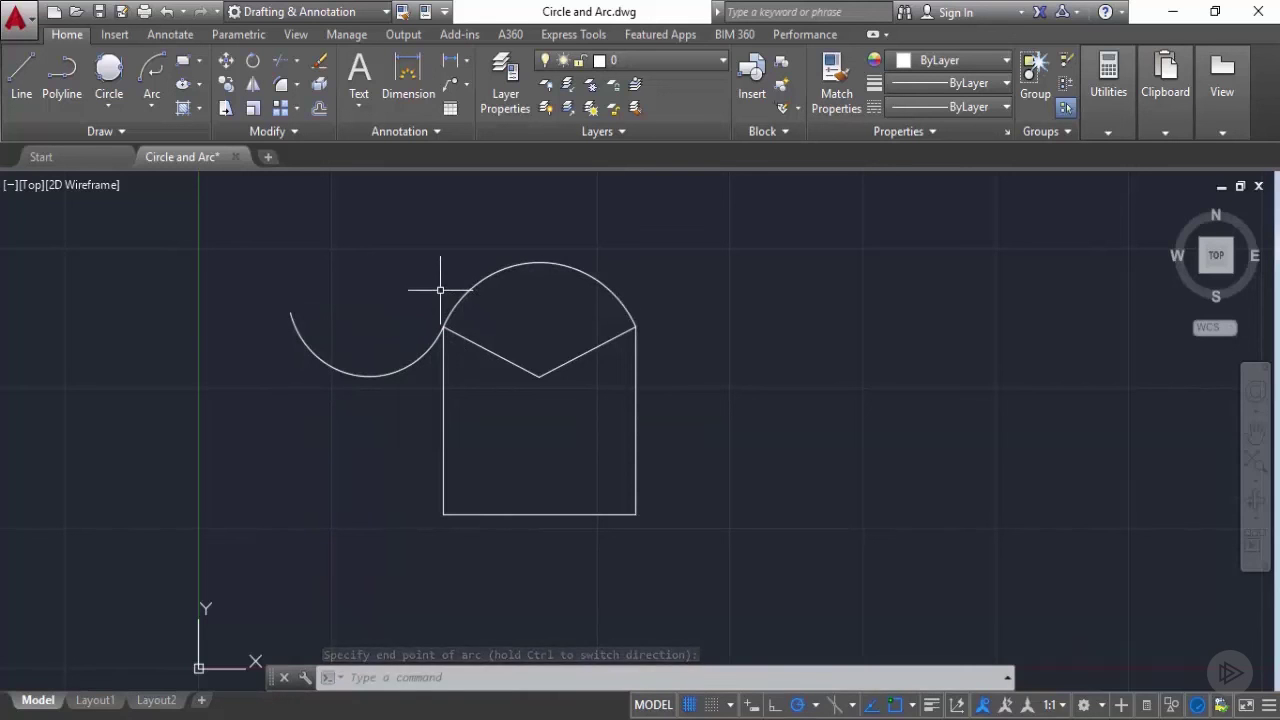
{"action": "left_click", "coordinate": [127, 97]}
{"action": "left_click", "coordinate": [153, 97]}
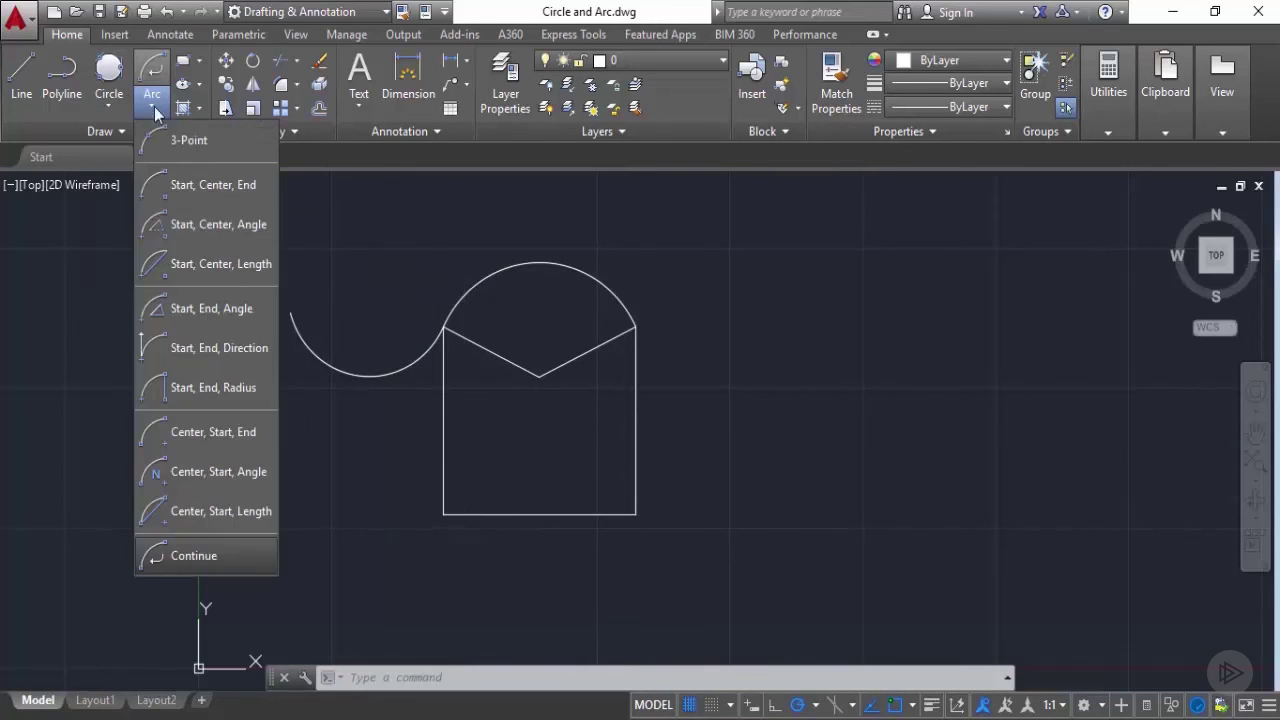
{"action": "left_click", "coordinate": [190, 557]}
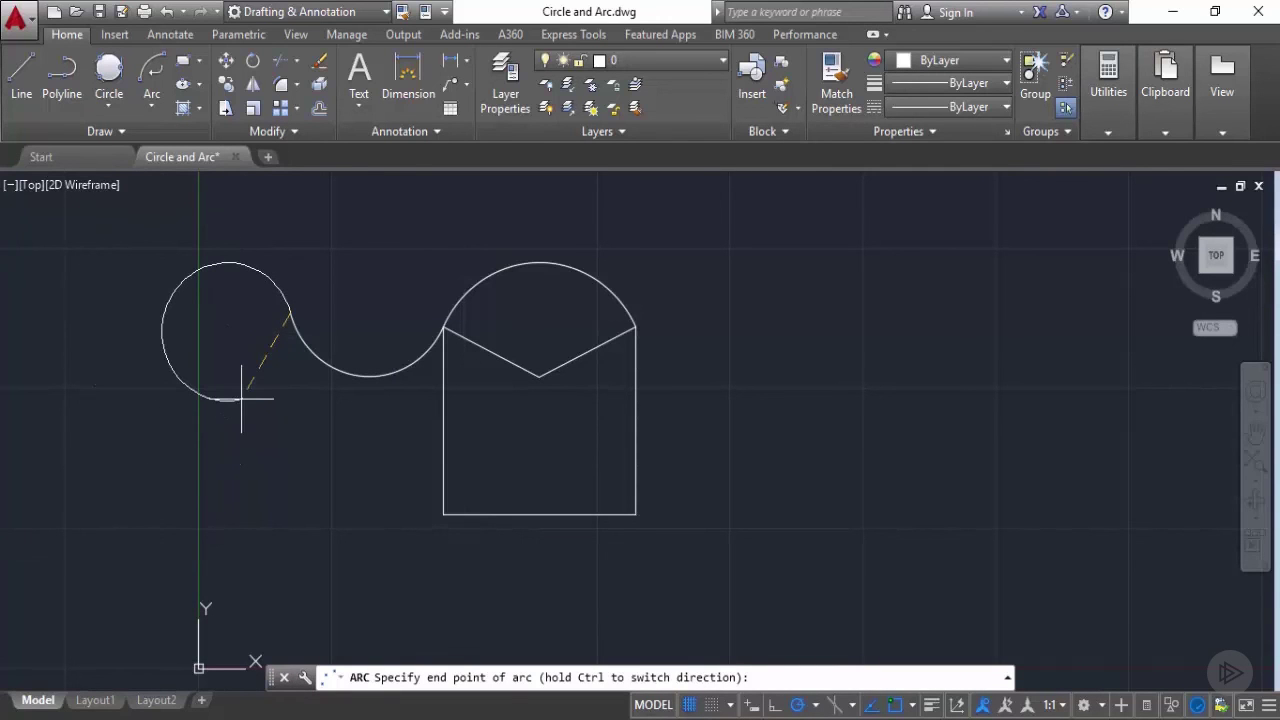
{"action": "left_click", "coordinate": [241, 399]}
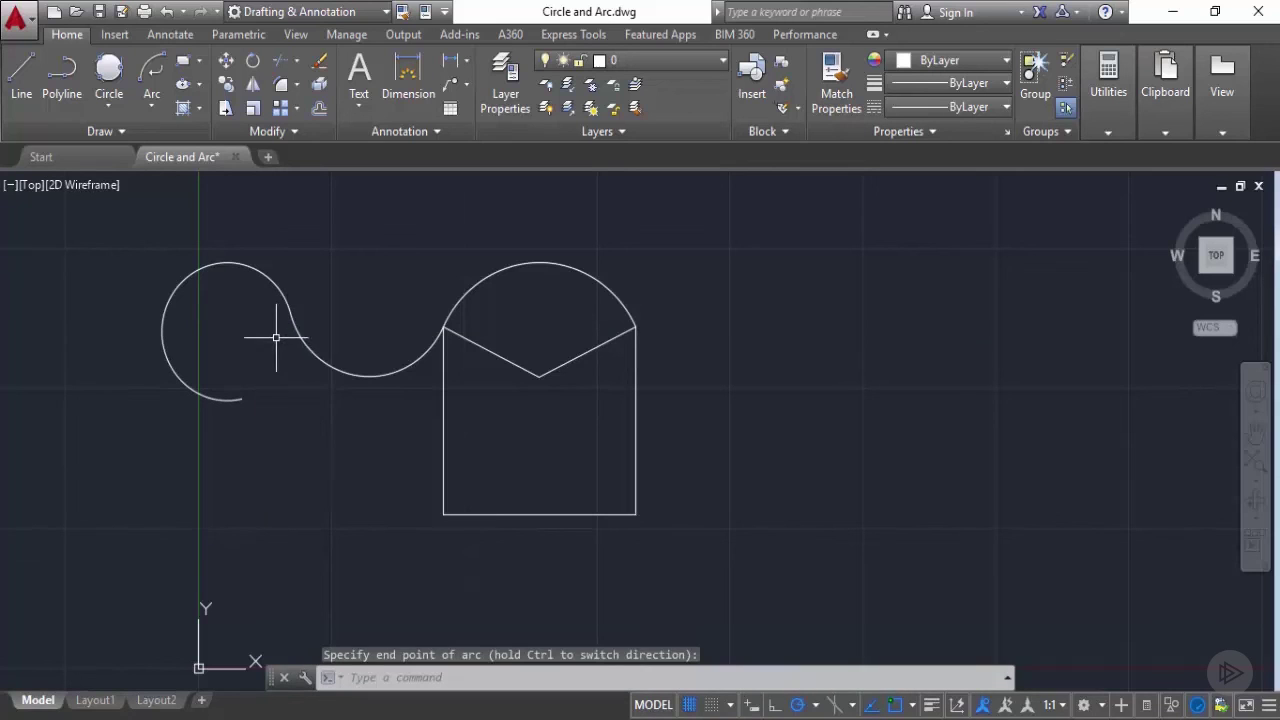